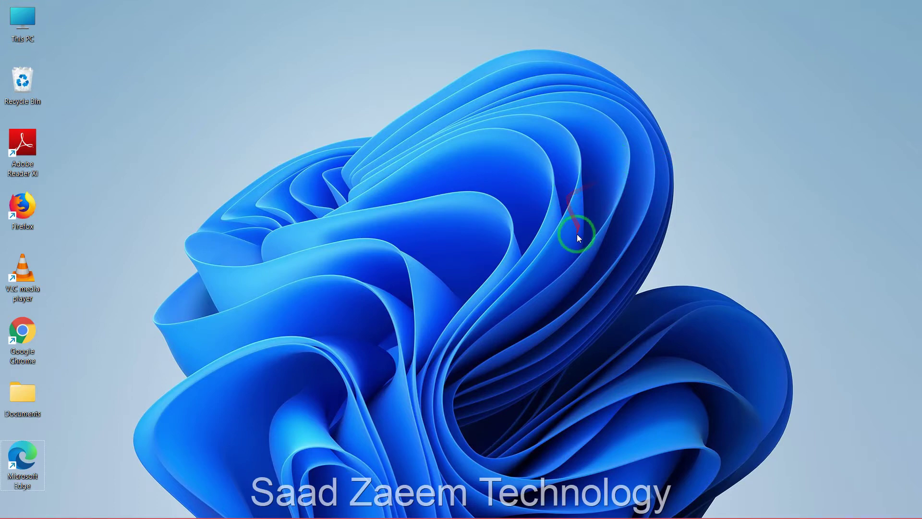
Launch Microsoft Edge and run a Google search for 'Recuva'.
double_click(19, 461)
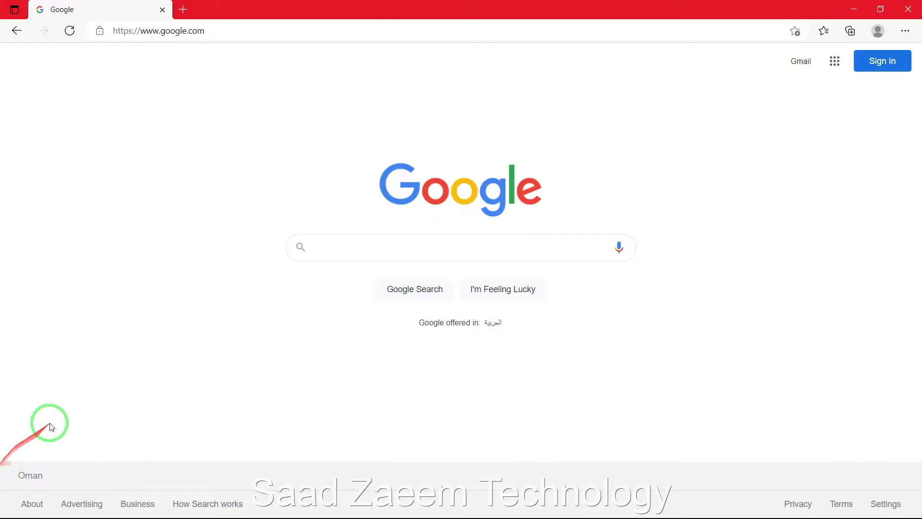
left_click(338, 248)
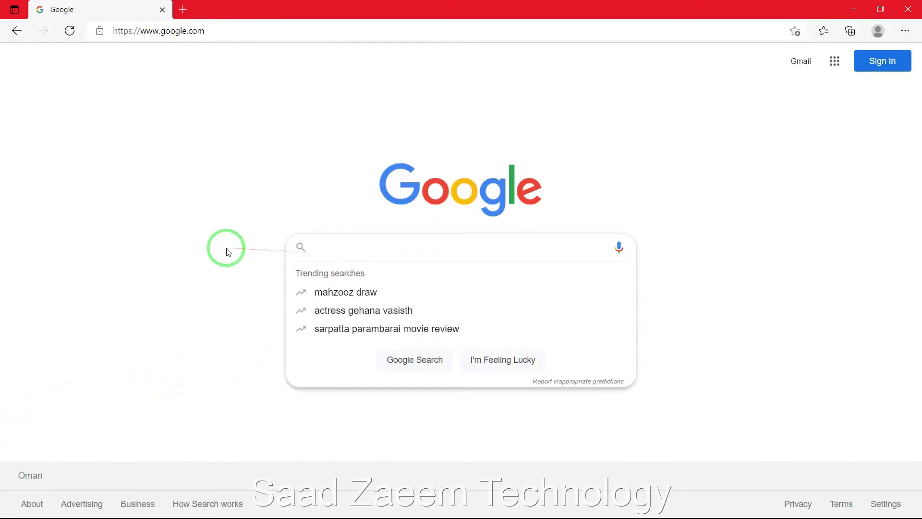
type("Recuva")
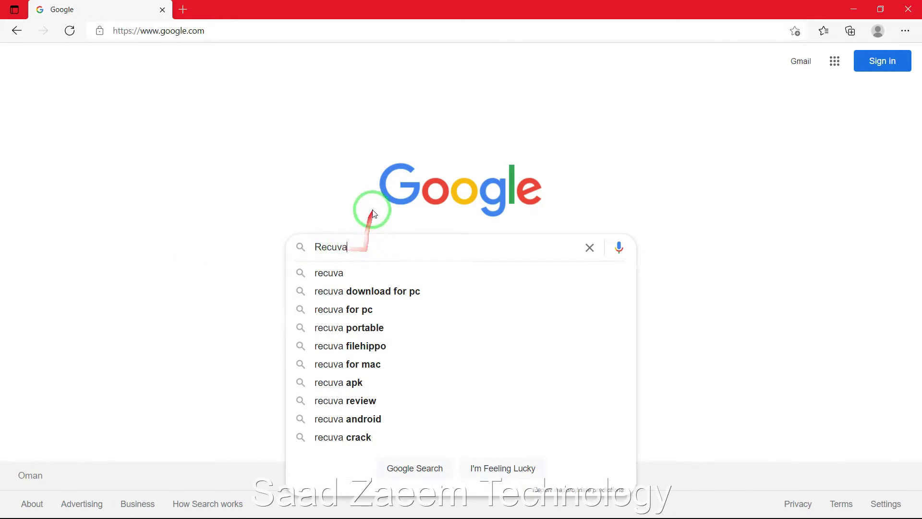
key("Return")
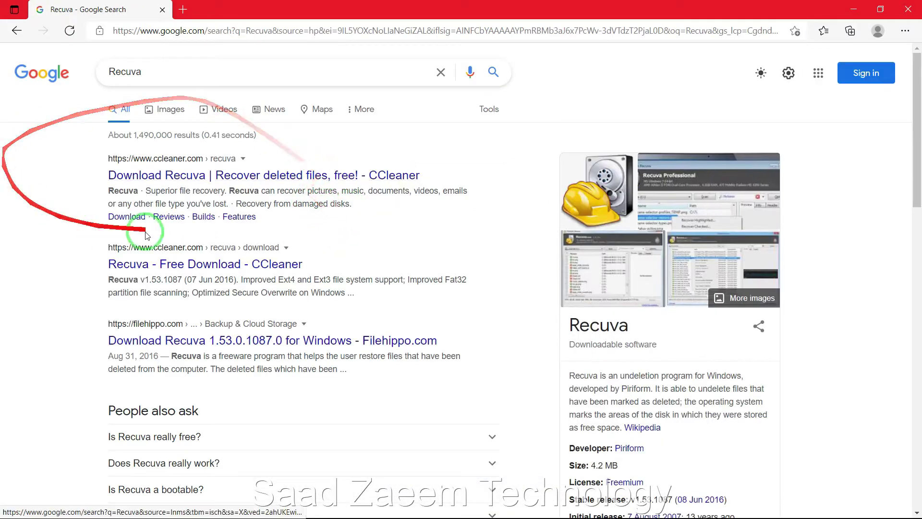
From the ccleaner.com Recuva page, download the free edition installer rcsetup153.exe.
left_click(201, 177)
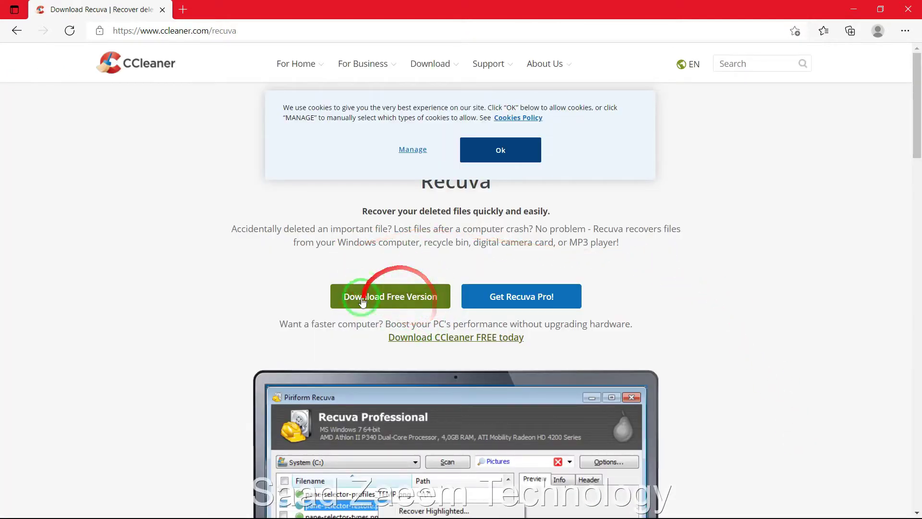
left_click(394, 300)
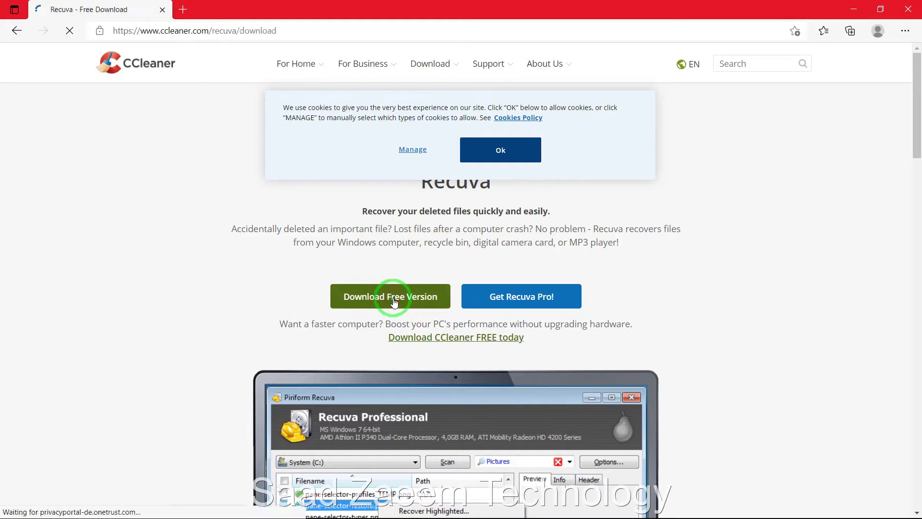
scroll(629, 242, "down", 1)
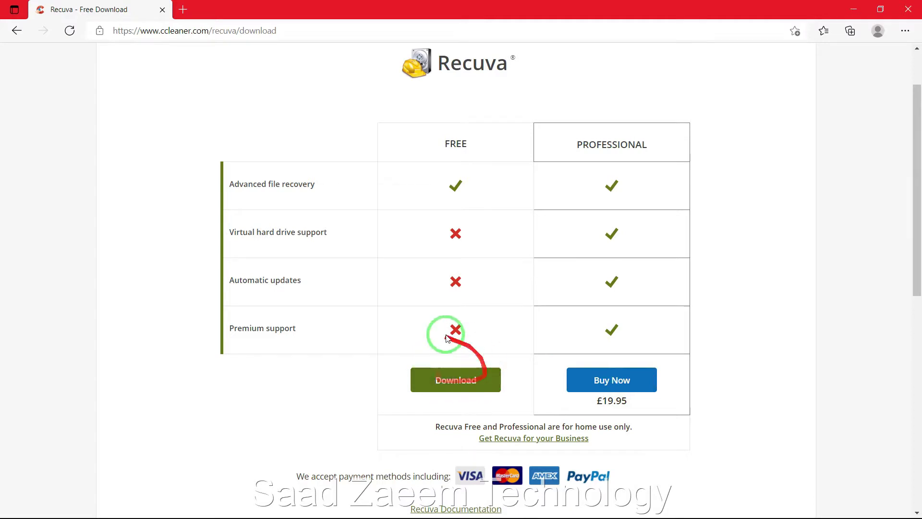
left_click(456, 383)
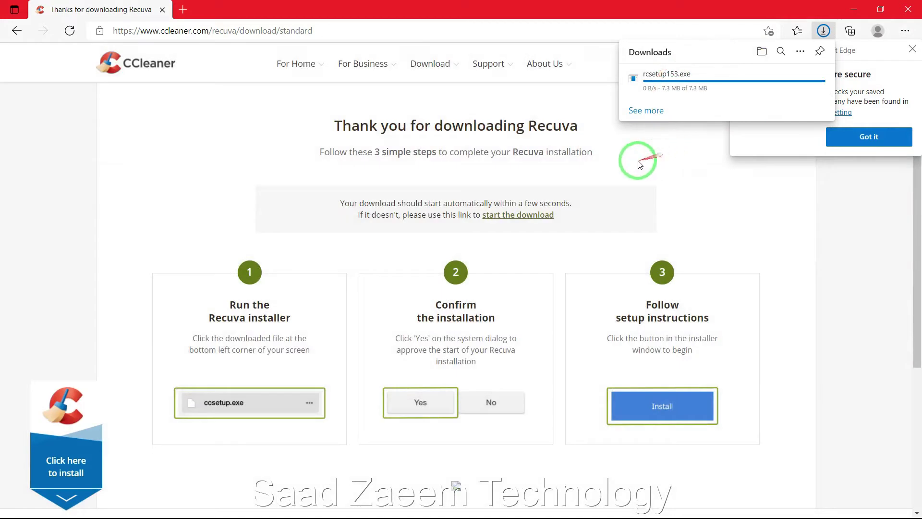
Dismiss the popup and run rcsetup153.exe from Edge's Downloads list.
left_click(911, 50)
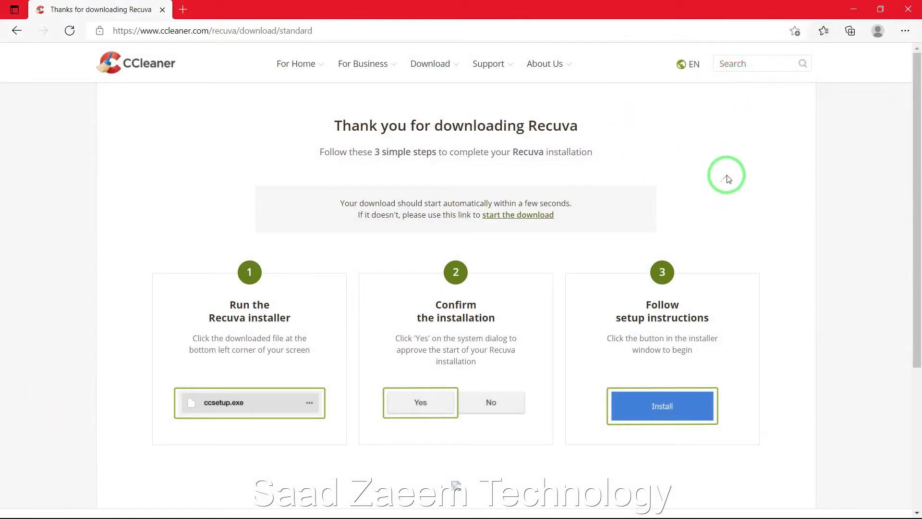
left_click(905, 30)
left_click(905, 30)
left_click(906, 30)
left_click(791, 173)
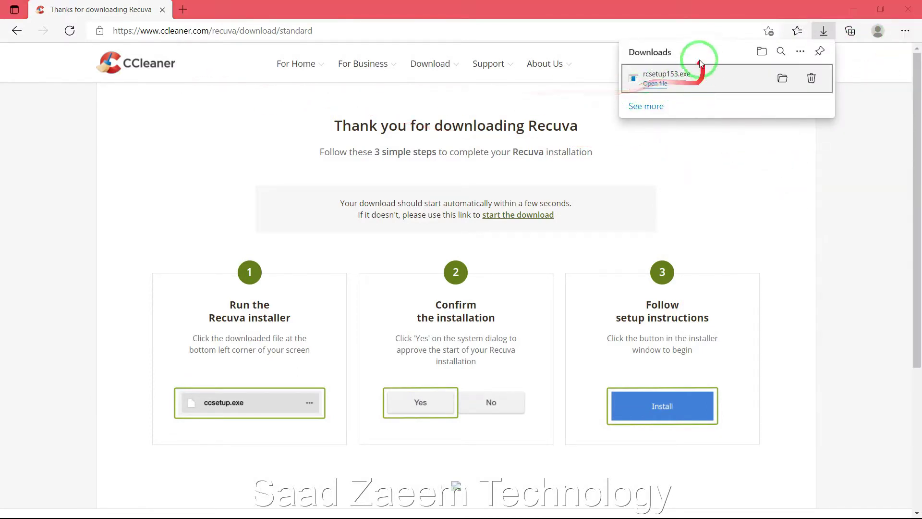
left_click(659, 78)
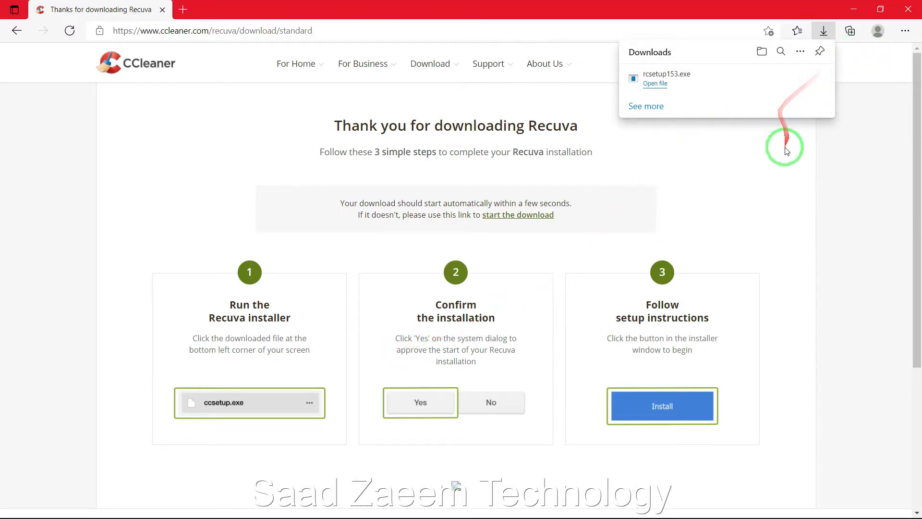
Install Recuva v1.53 without showing release notes, then launch it.
left_click(854, 9)
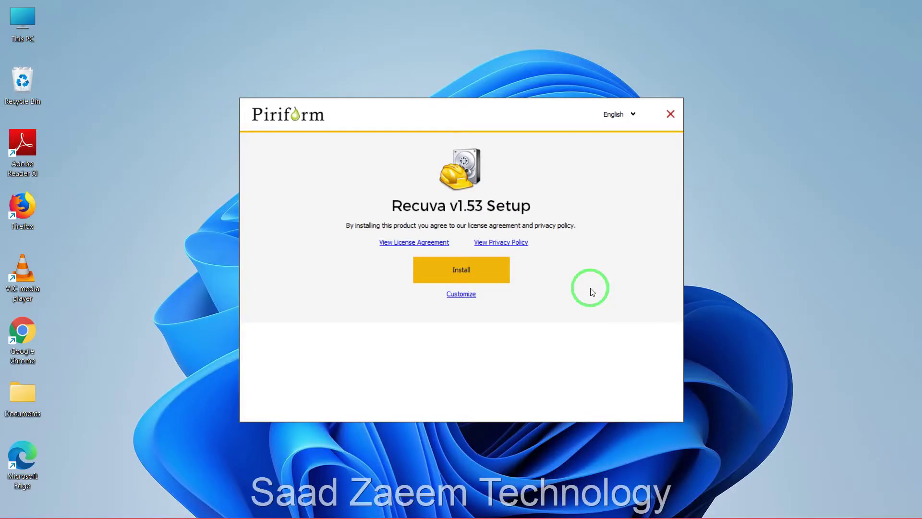
left_click(465, 269)
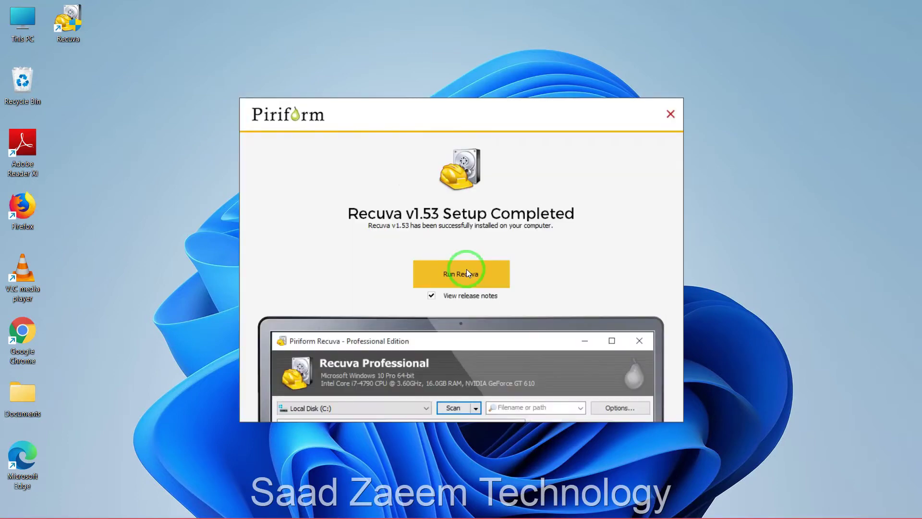
left_click(437, 294)
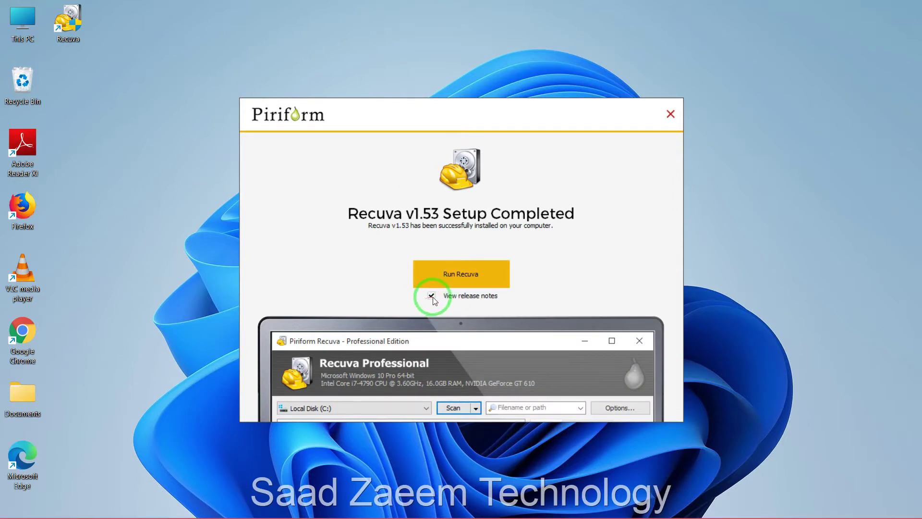
left_click(468, 274)
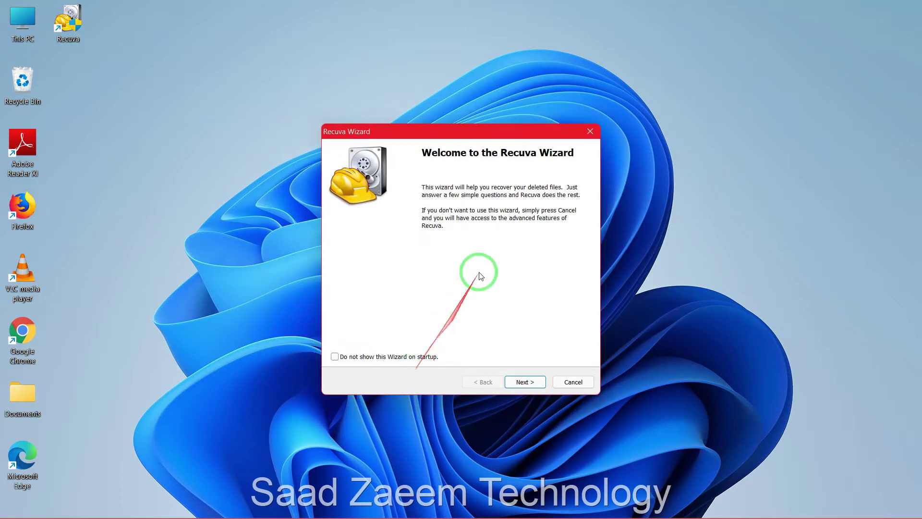
Move past the Recuva Wizard welcome page to the File type page.
left_click(521, 383)
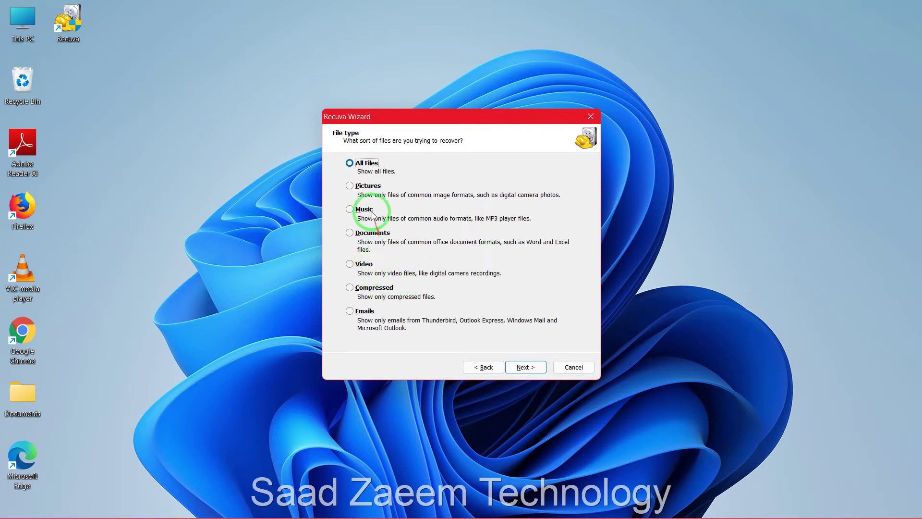
Keep All Files as the file type and continue to the File location page.
left_click(358, 166)
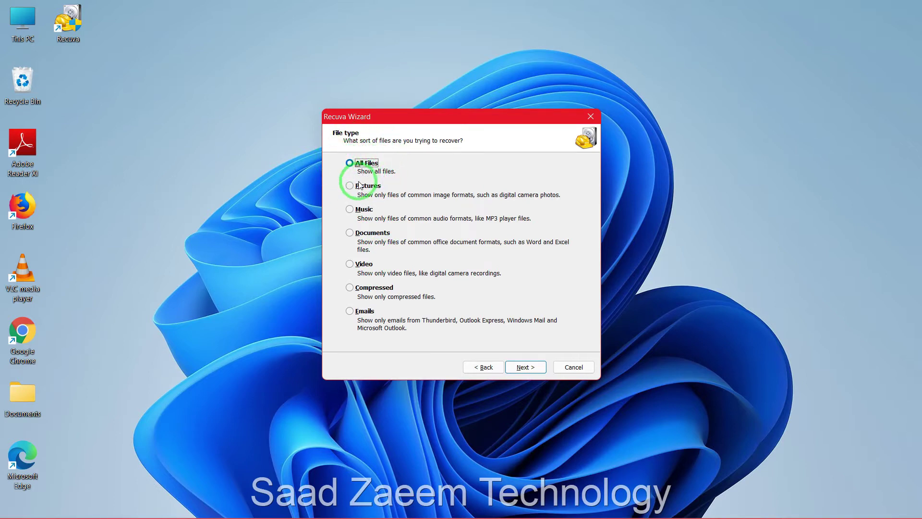
left_click(525, 368)
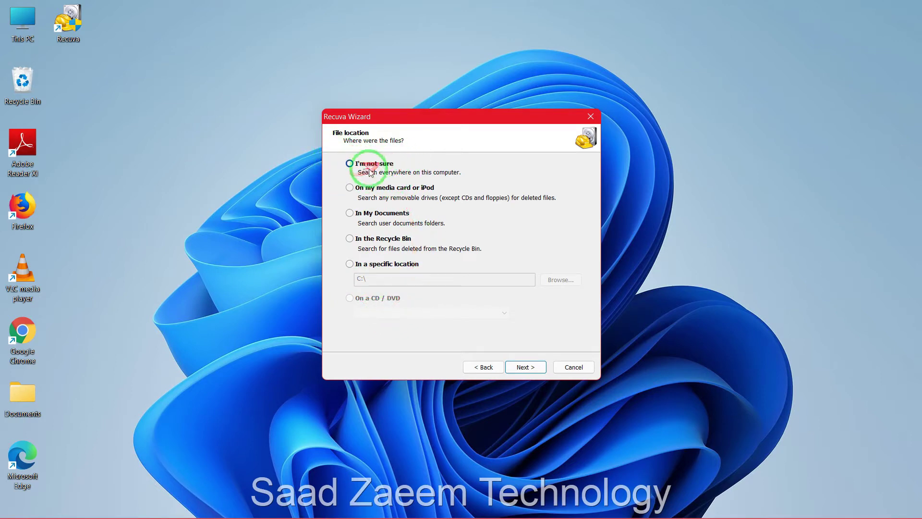
Keep 'I'm not sure' as the location and start the scan without Deep Scan.
left_click(533, 367)
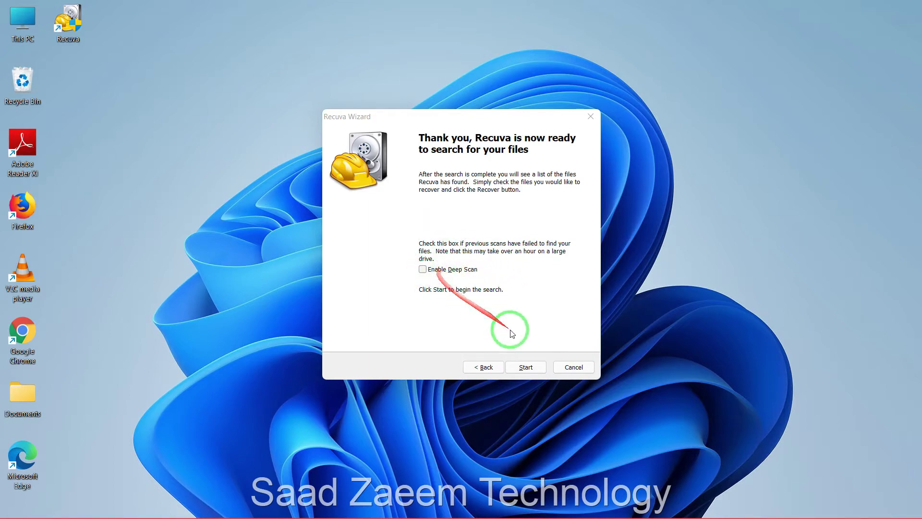
left_click(528, 367)
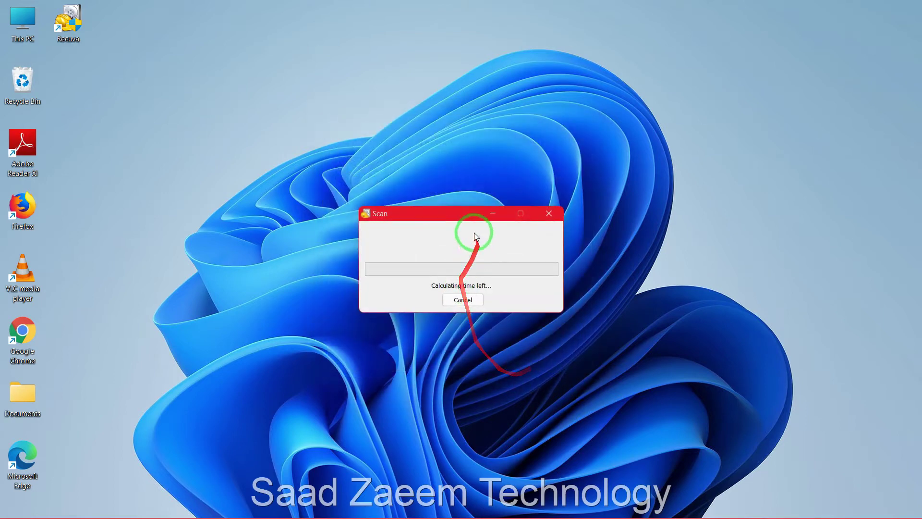
Move the scan and warning windows up, then acknowledge the undetermined file system warning.
left_click_drag(456, 217, 459, 183)
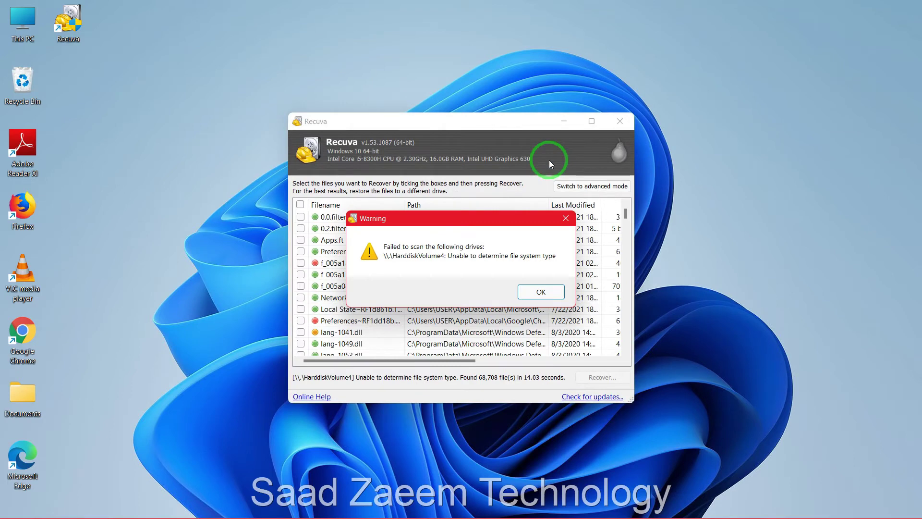
left_click_drag(412, 222, 419, 203)
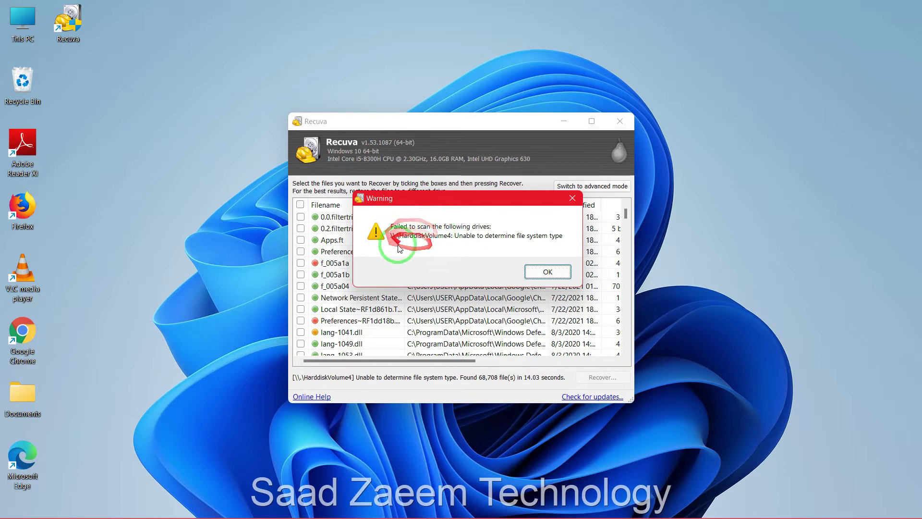
left_click(536, 272)
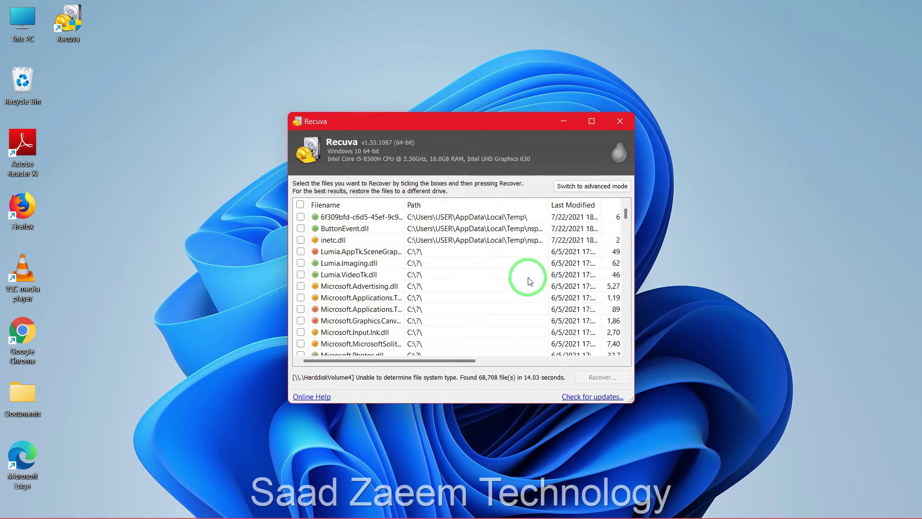
Enlarge and maximize the Recuva window so the full results list shows.
left_click_drag(637, 186, 827, 186)
left_click_drag(580, 112, 558, 56)
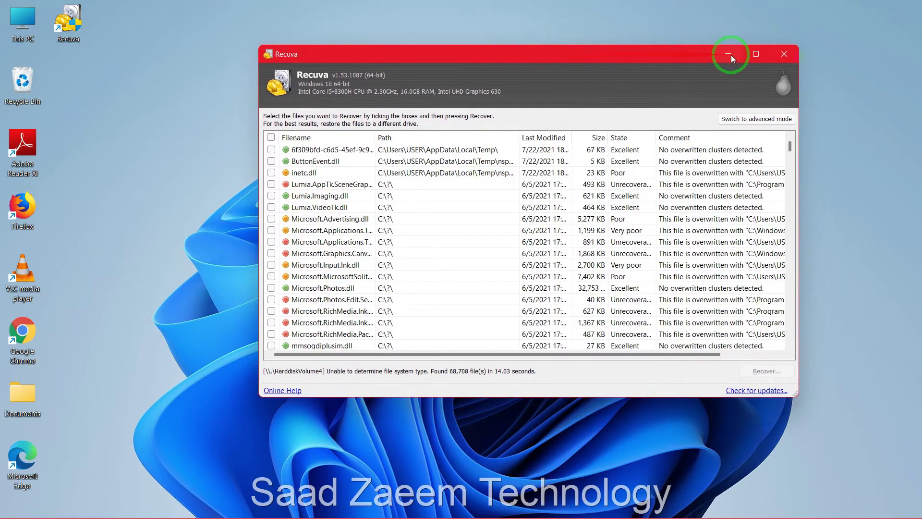
left_click(756, 53)
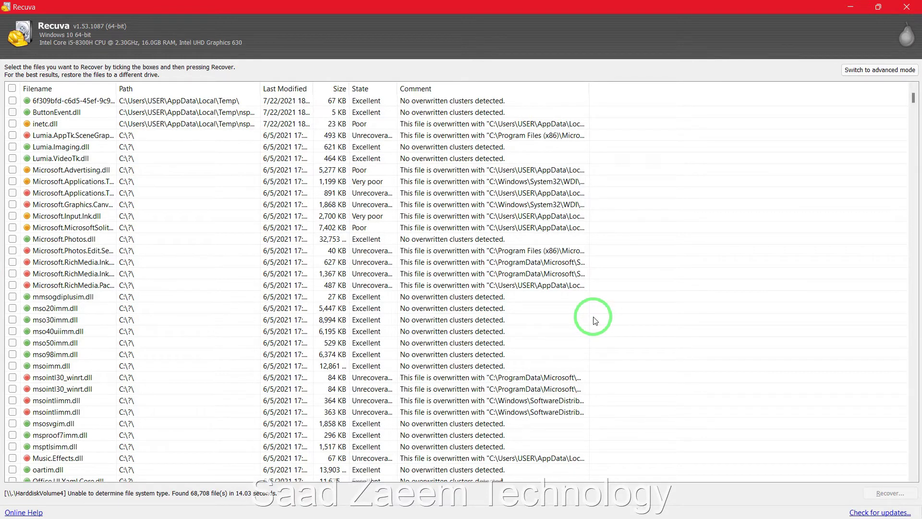
scroll(585, 316, "down", 8)
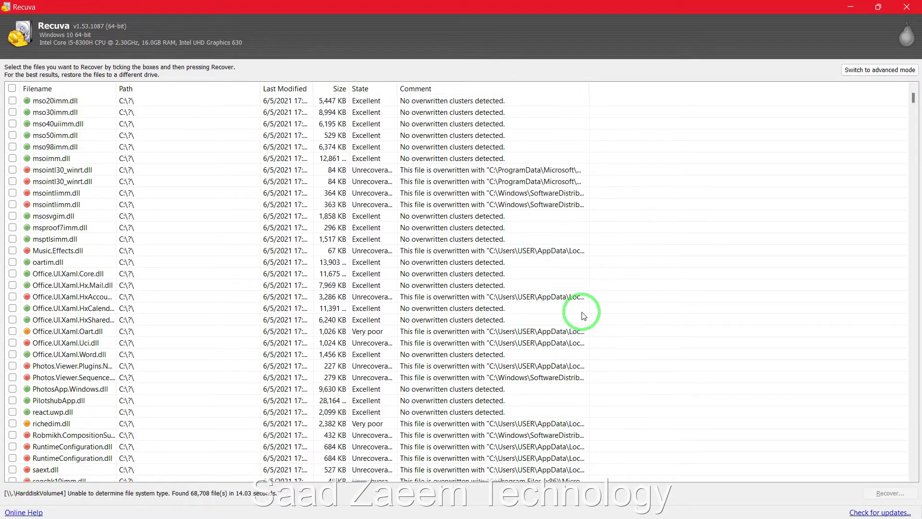
scroll(583, 315, "down", 20)
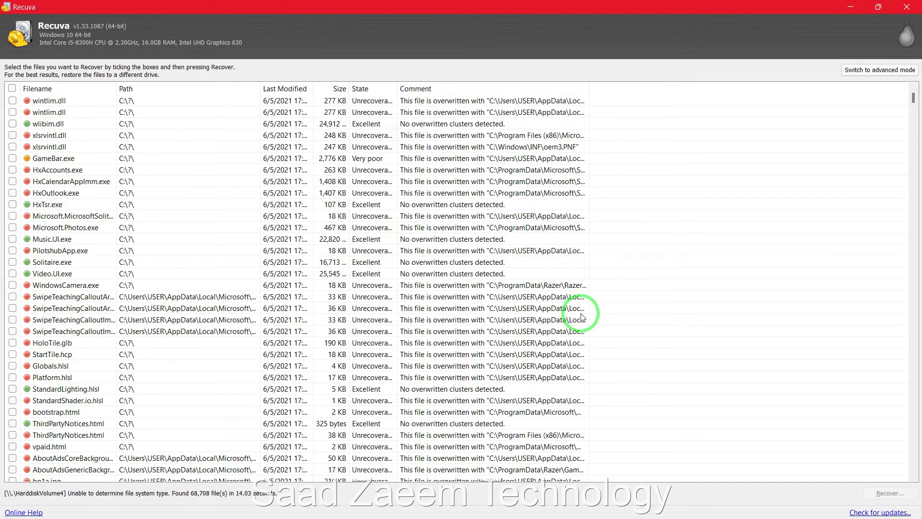
Widen the Path and Filename columns to show full paths and file names.
left_click_drag(913, 97, 624, 240)
left_click_drag(260, 88, 595, 113)
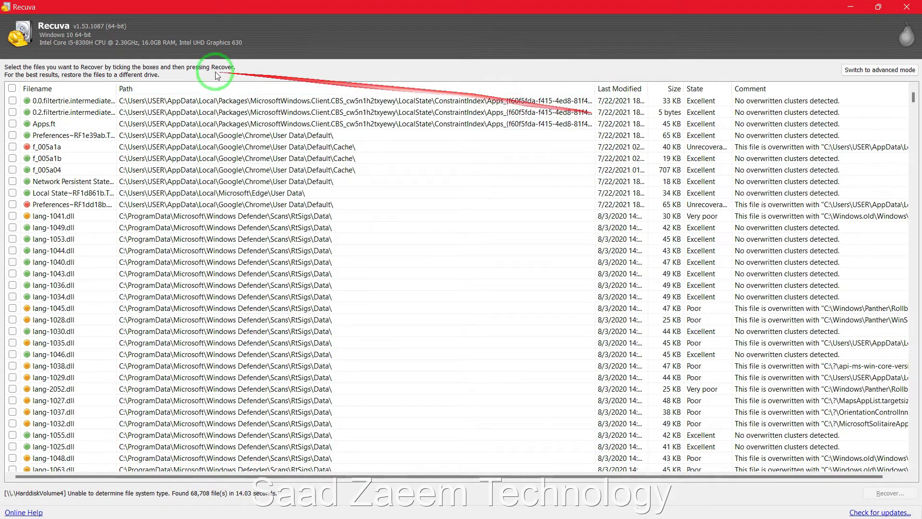
left_click_drag(115, 88, 195, 88)
scroll(147, 210, "down", 3)
scroll(192, 214, "down", 15)
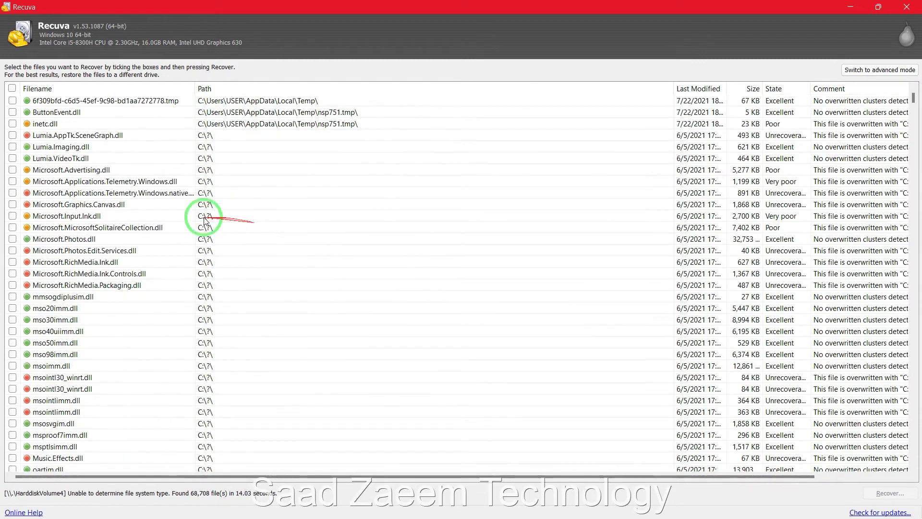
Inspect results such as Microsoft.Photos.dll, Microsoft.RichMedia.Ink.dll, Music.Effects.dll and Video.UI.exe.
left_click(61, 240)
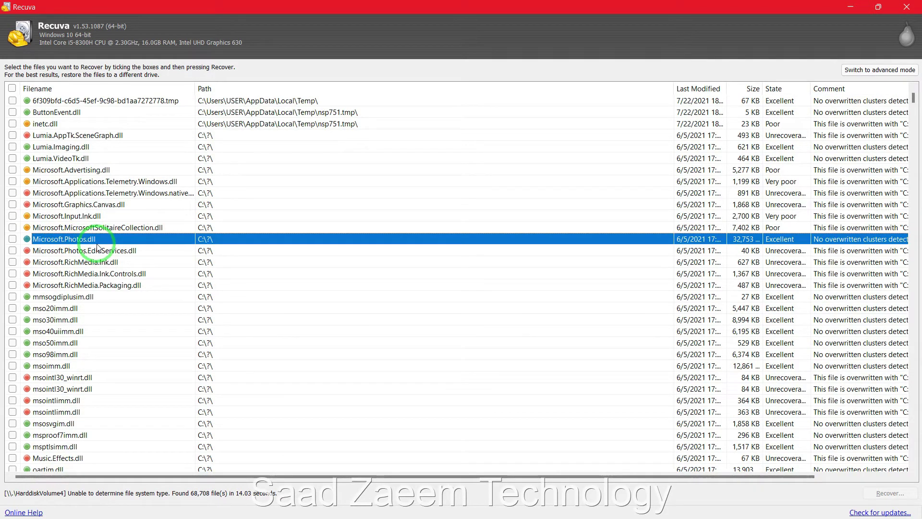
left_click(77, 252)
left_click(63, 263)
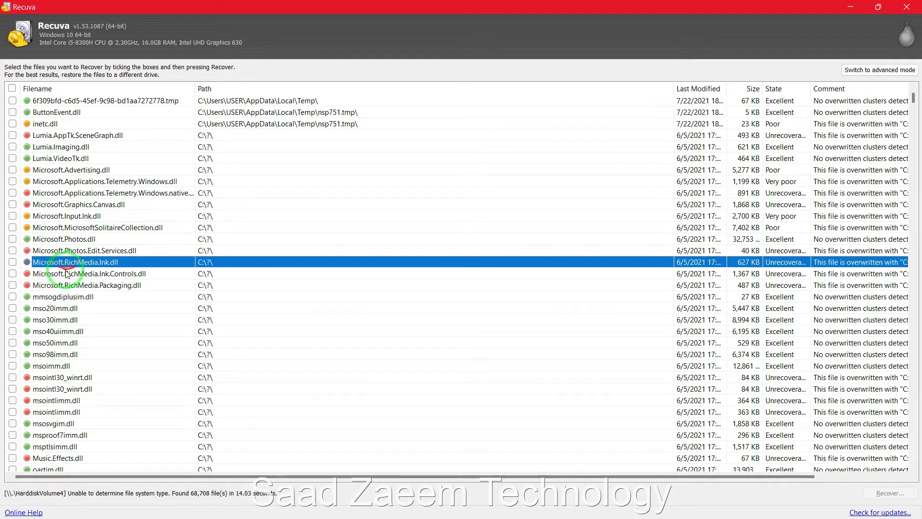
left_click(56, 275)
left_click(55, 286)
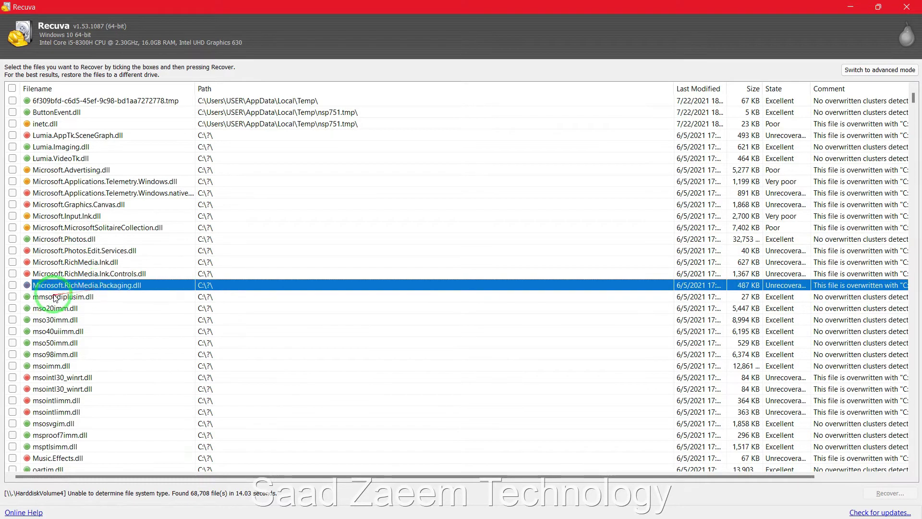
left_click(99, 263)
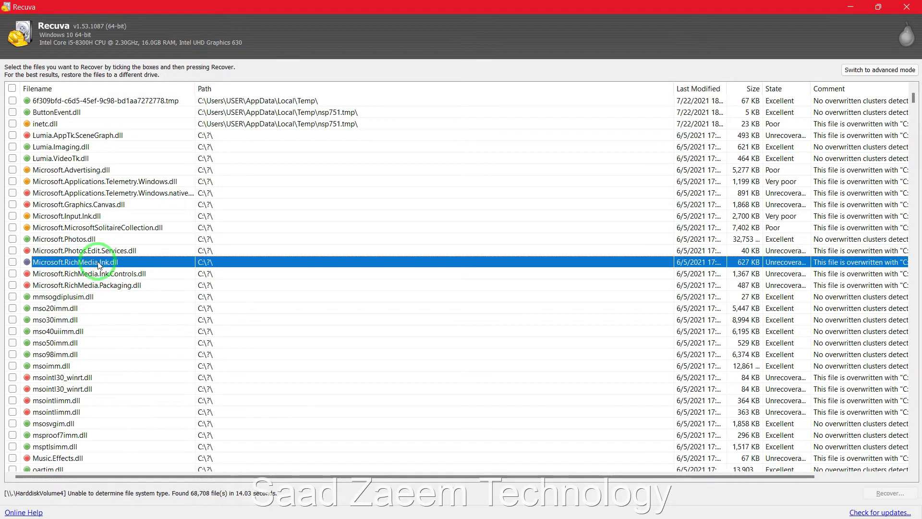
scroll(108, 249, "down", 3)
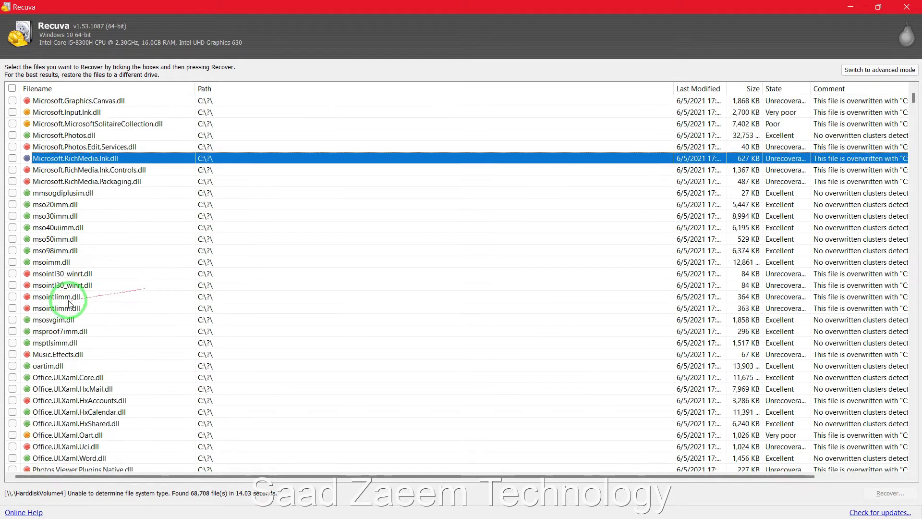
left_click(47, 356)
scroll(97, 361, "down", 5)
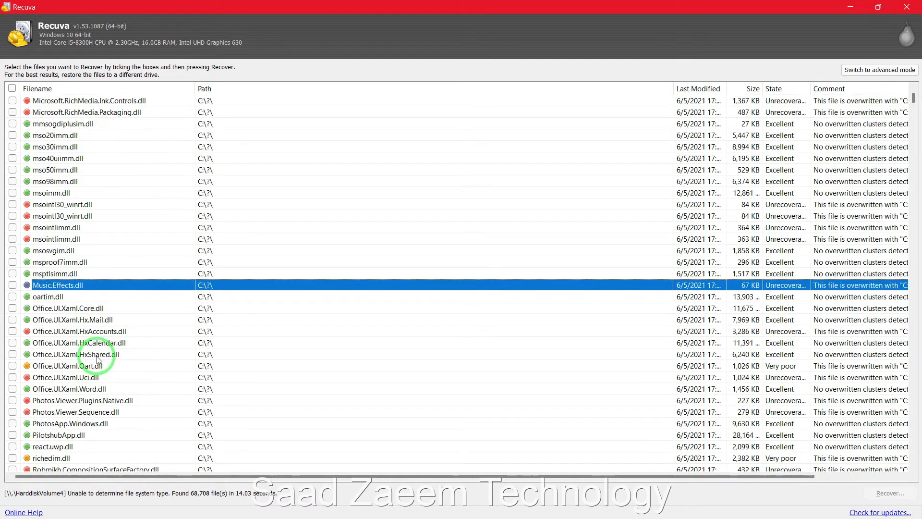
left_click(68, 310)
scroll(103, 339, "down", 8)
scroll(105, 341, "down", 2)
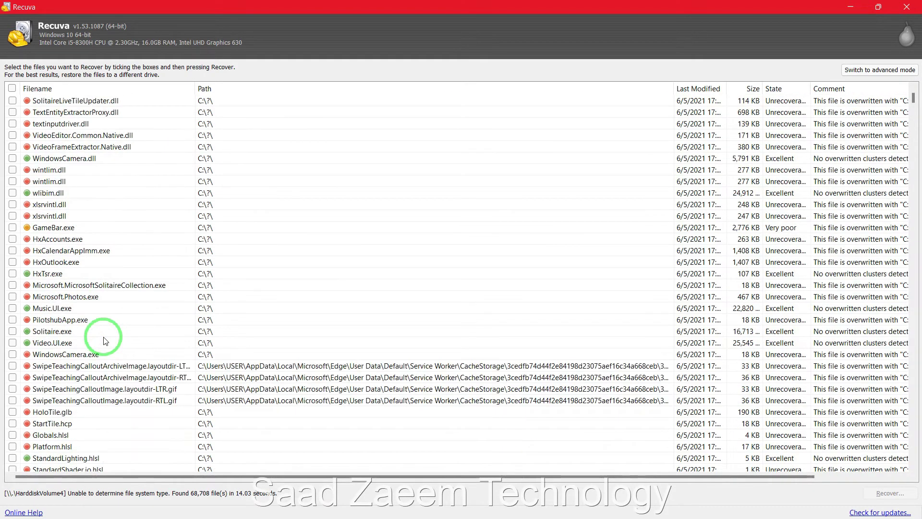
left_click(70, 343)
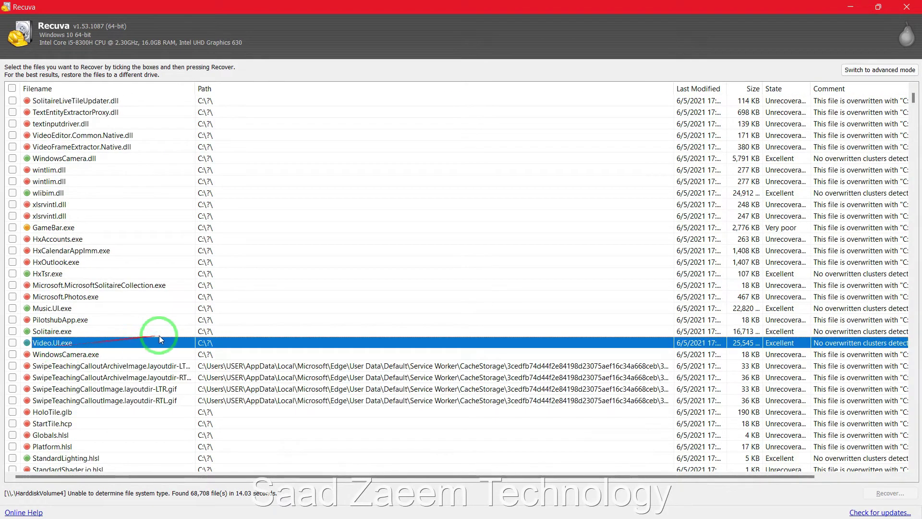
Scroll down the list and widen the State column so 'Unrecoverable' shows in full.
scroll(161, 339, "down", 2)
scroll(164, 339, "down", 4)
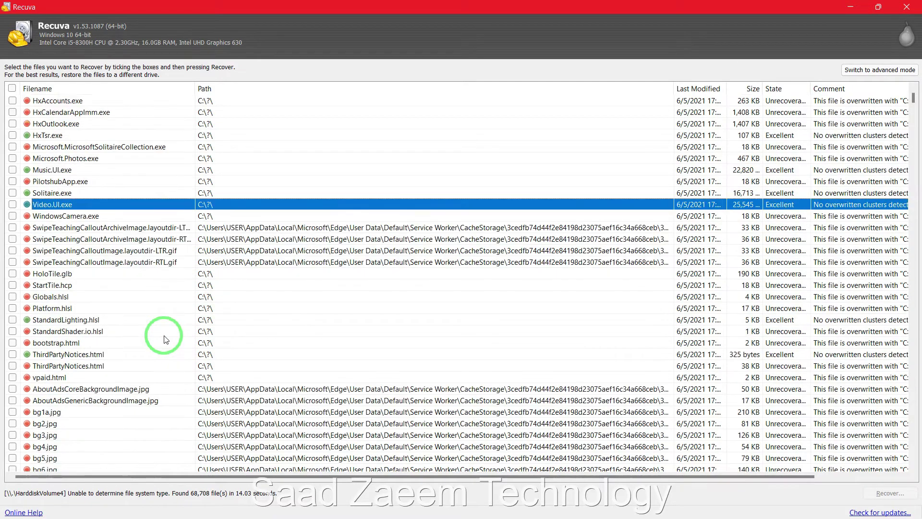
scroll(163, 339, "down", 5)
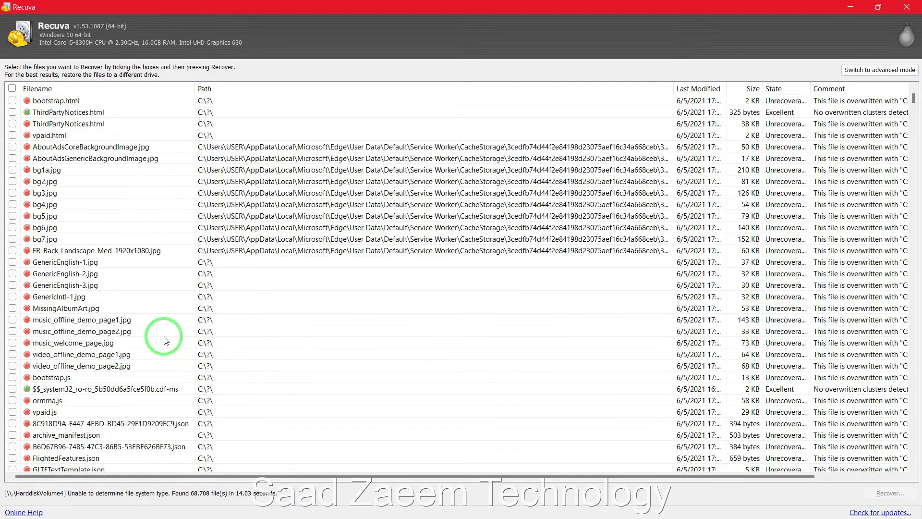
scroll(163, 340, "down", 7)
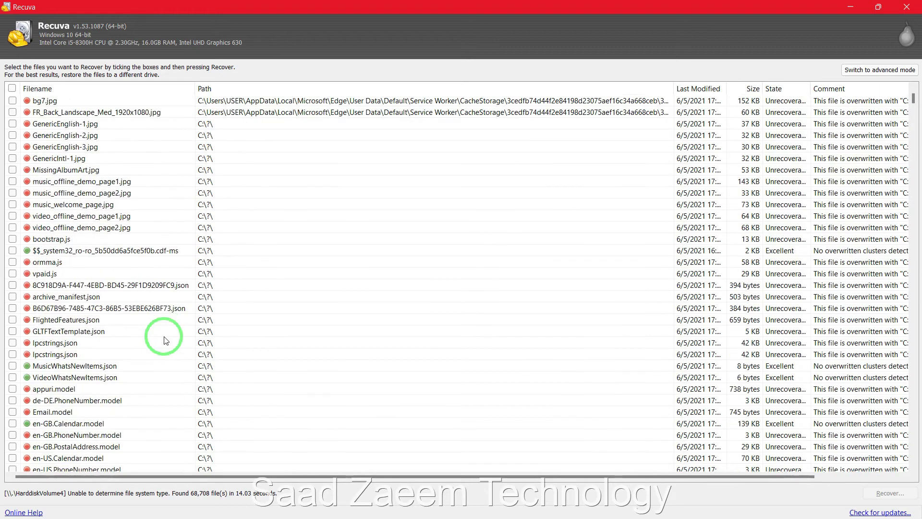
scroll(164, 340, "down", 7)
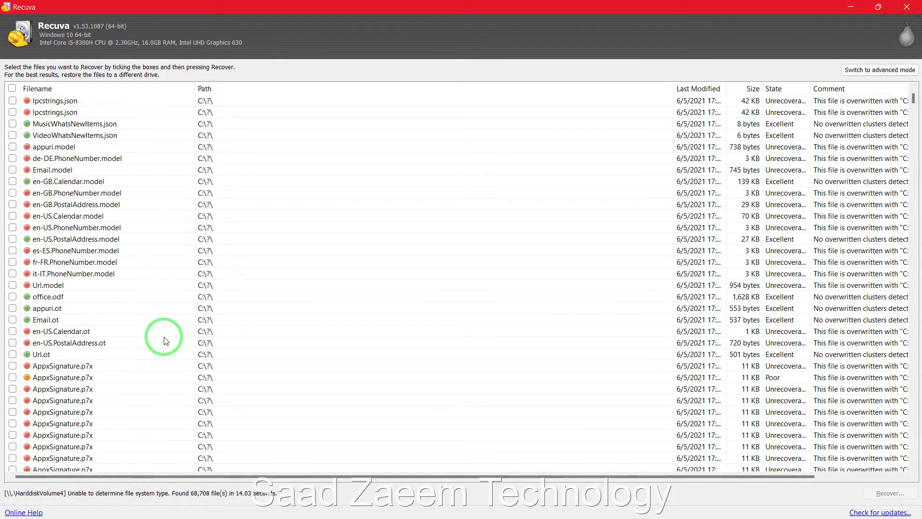
scroll(164, 340, "down", 1)
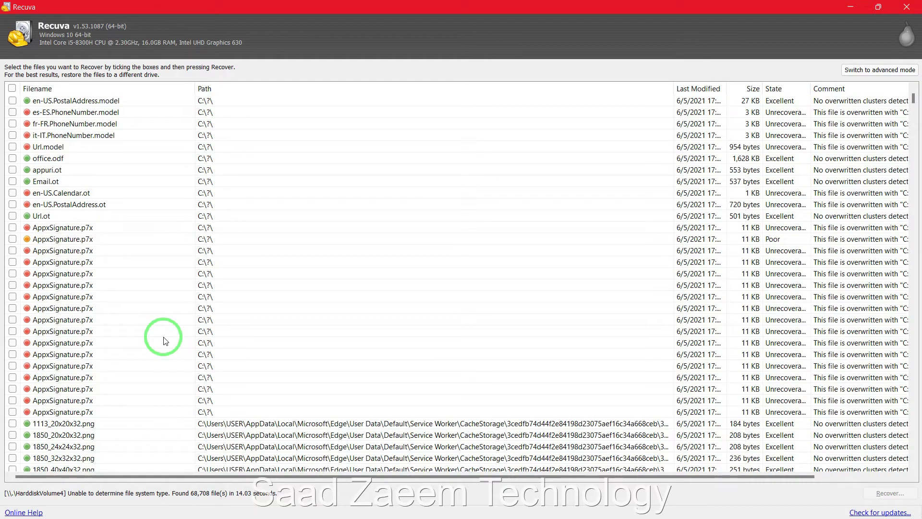
scroll(163, 340, "down", 5)
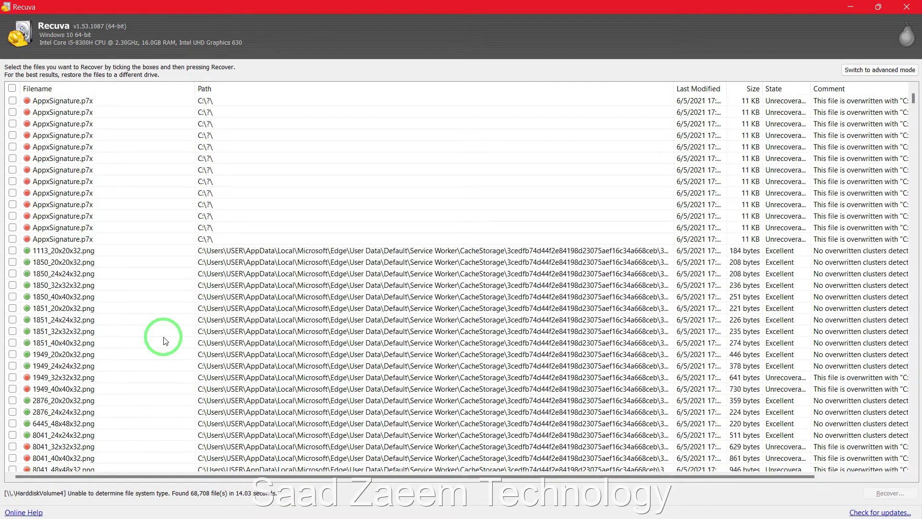
scroll(163, 340, "down", 3)
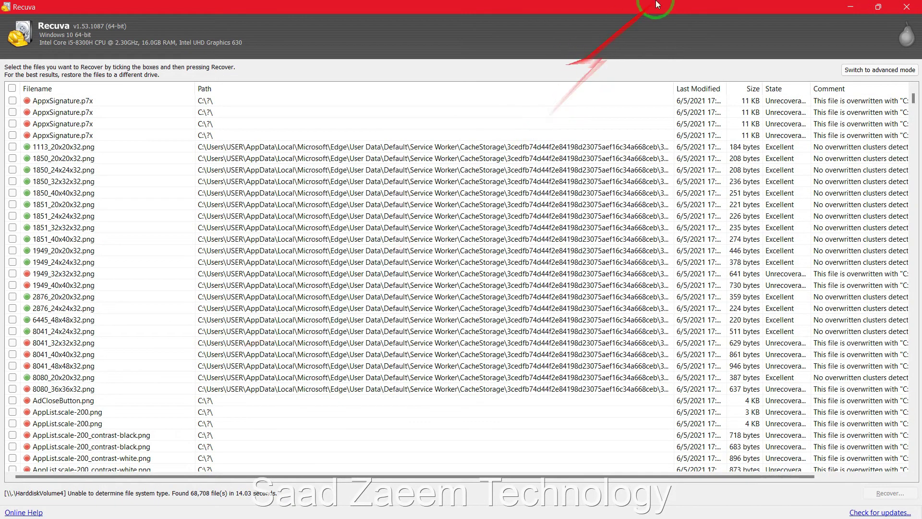
scroll(634, 271, "down", 1)
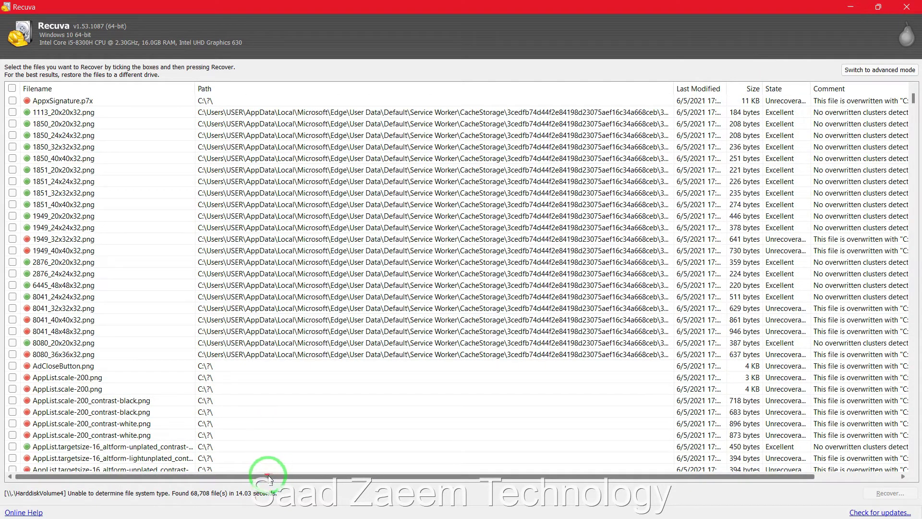
left_click_drag(268, 479, 351, 478)
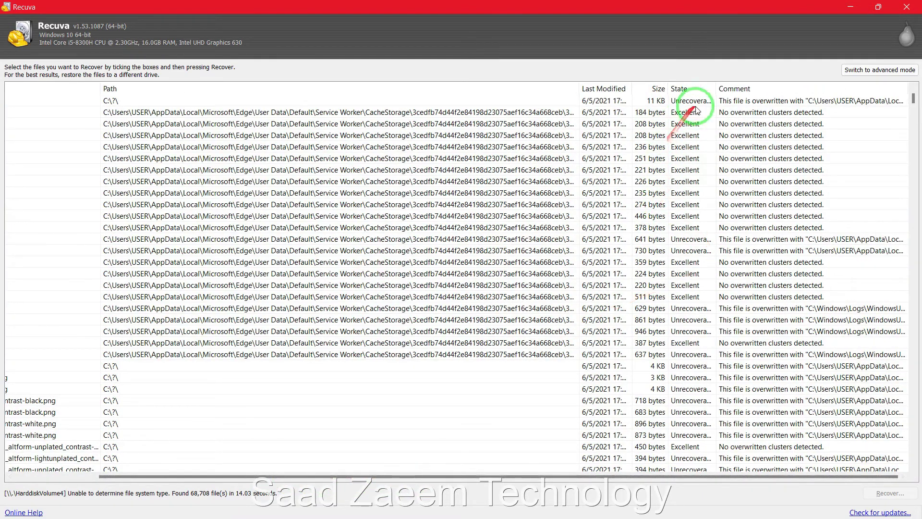
left_click_drag(716, 90, 770, 89)
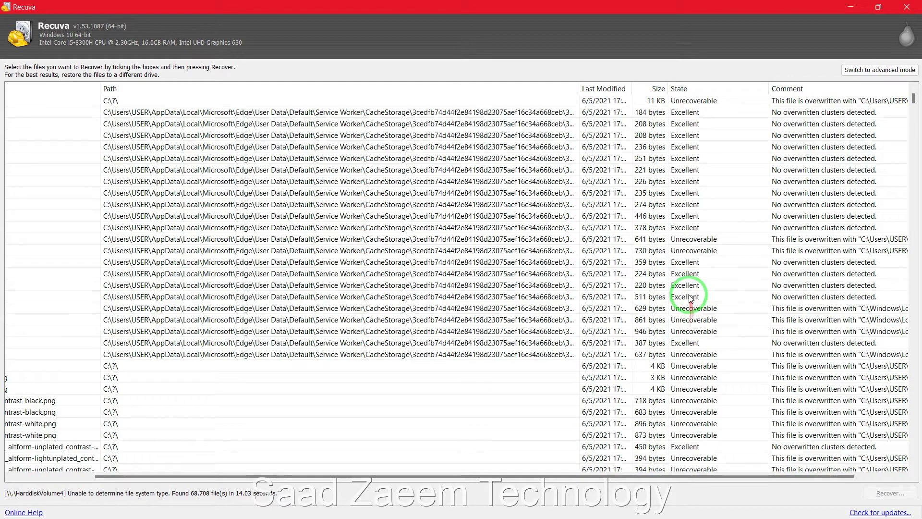
Scroll back up through the results to review each file's recovery rating.
scroll(688, 283, "up", 15)
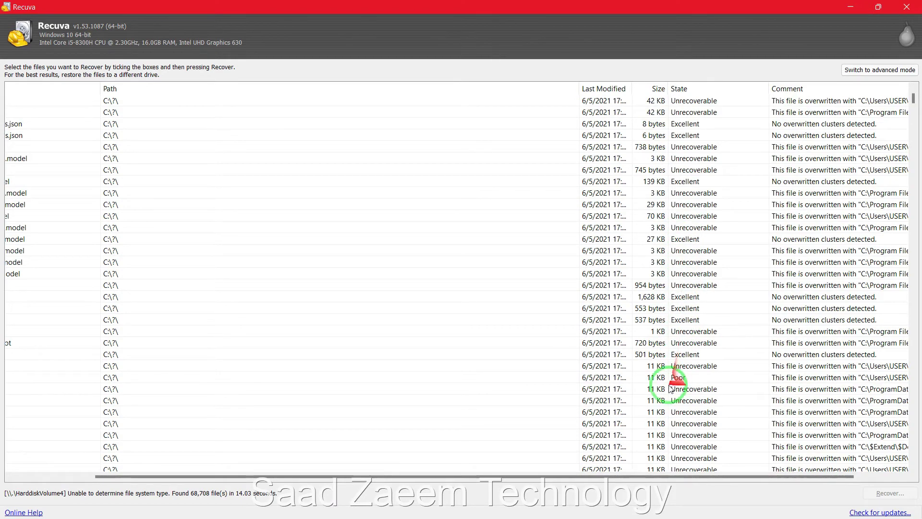
scroll(687, 378, "up", 15)
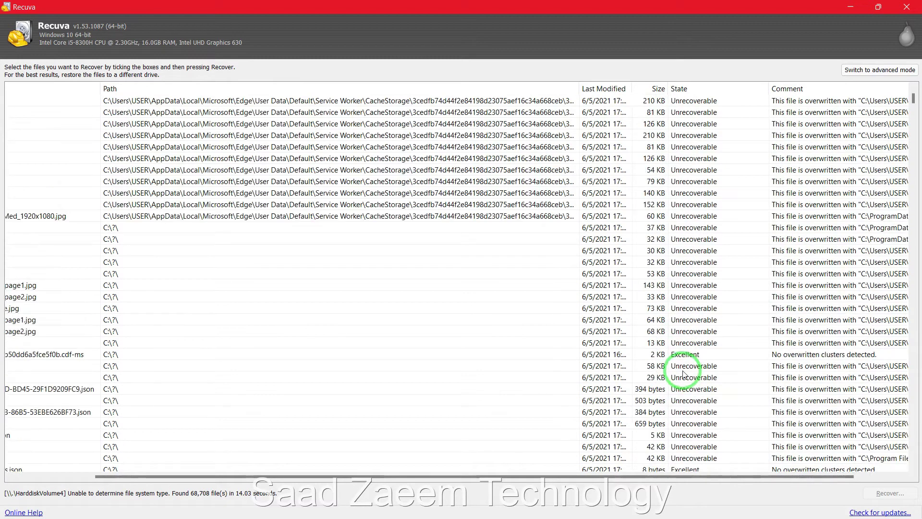
scroll(682, 374, "up", 2)
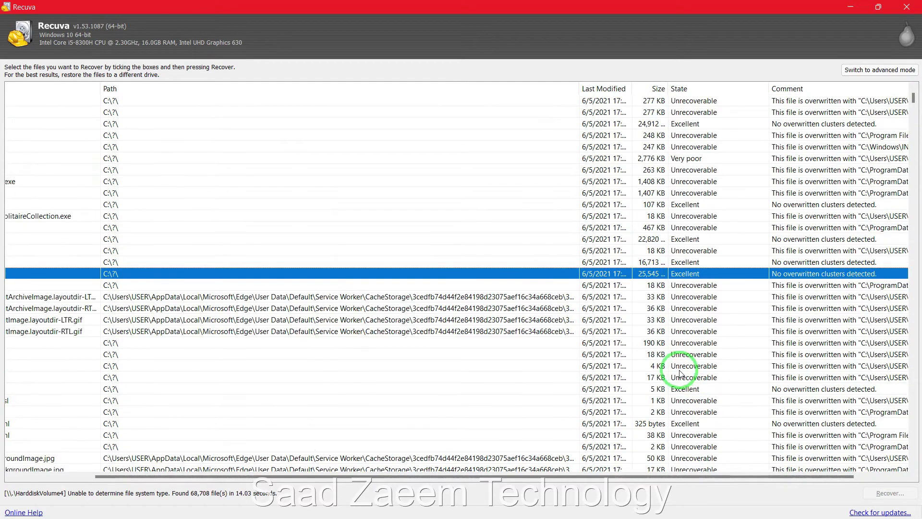
scroll(680, 374, "up", 6)
scroll(676, 374, "up", 3)
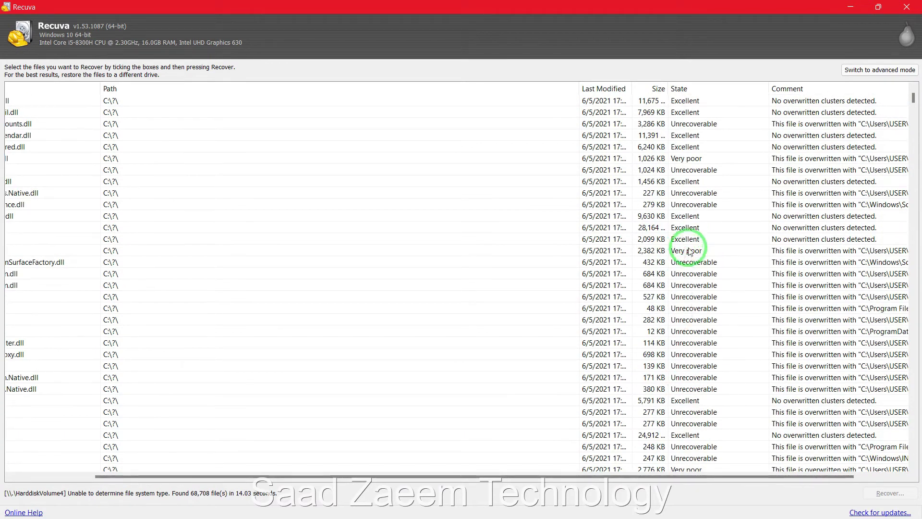
scroll(689, 250, "up", 10)
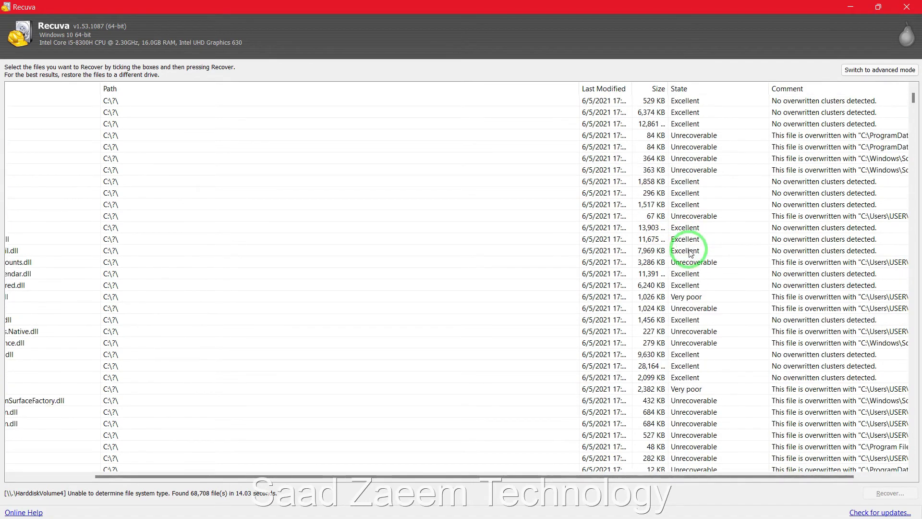
scroll(686, 264, "up", 9)
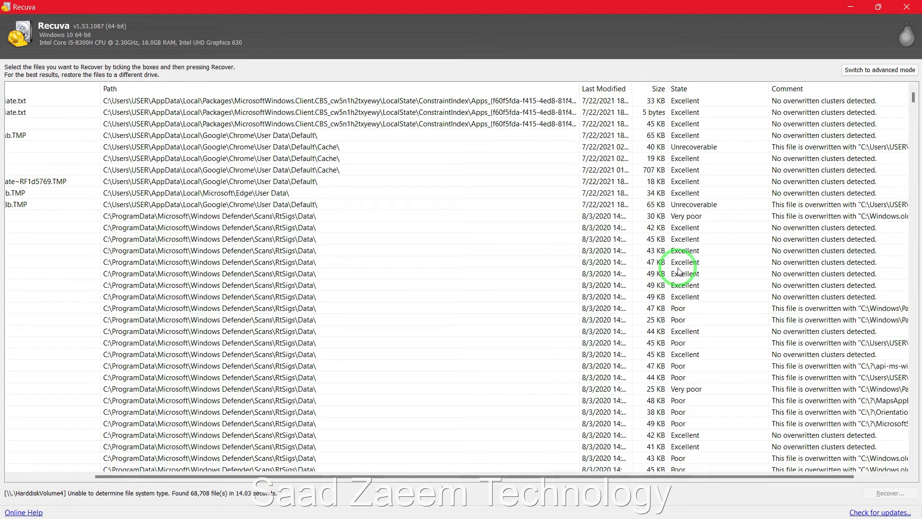
scroll(236, 457, "left", 5)
scroll(235, 476, "right", 3)
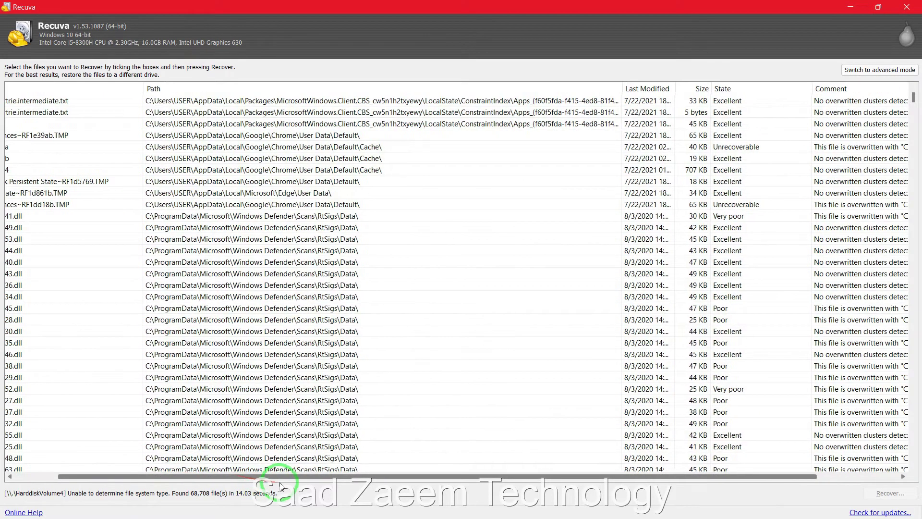
Scroll back to the Filename column and tick Microsoft.Photos.dll, rated Excellent, for recovery.
scroll(232, 485, "left", 2)
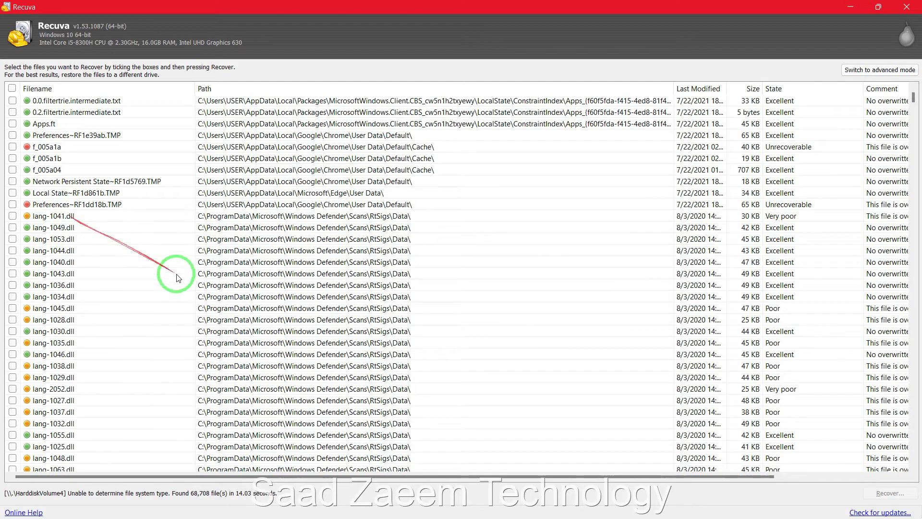
scroll(184, 282, "down", 3)
scroll(212, 298, "down", 2)
scroll(27, 378, "down", 3)
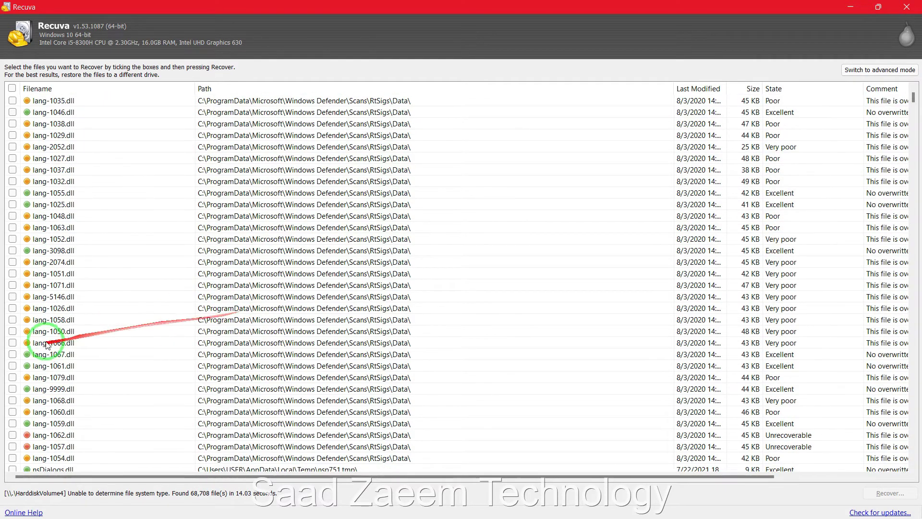
scroll(27, 378, "down", 3)
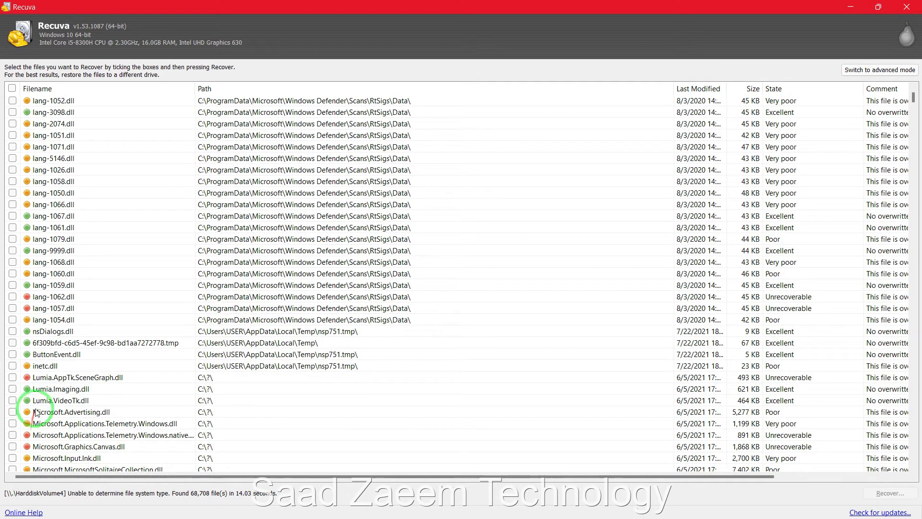
scroll(308, 304, "down", 1)
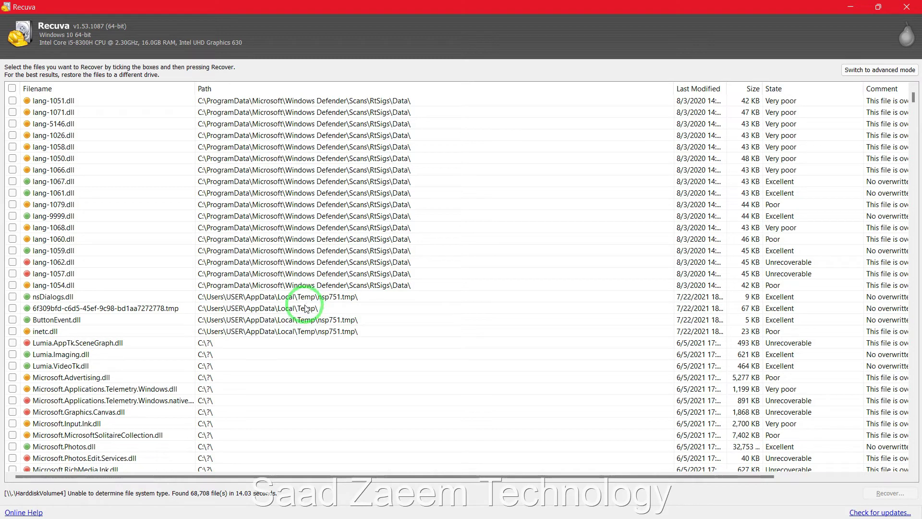
left_click(38, 309)
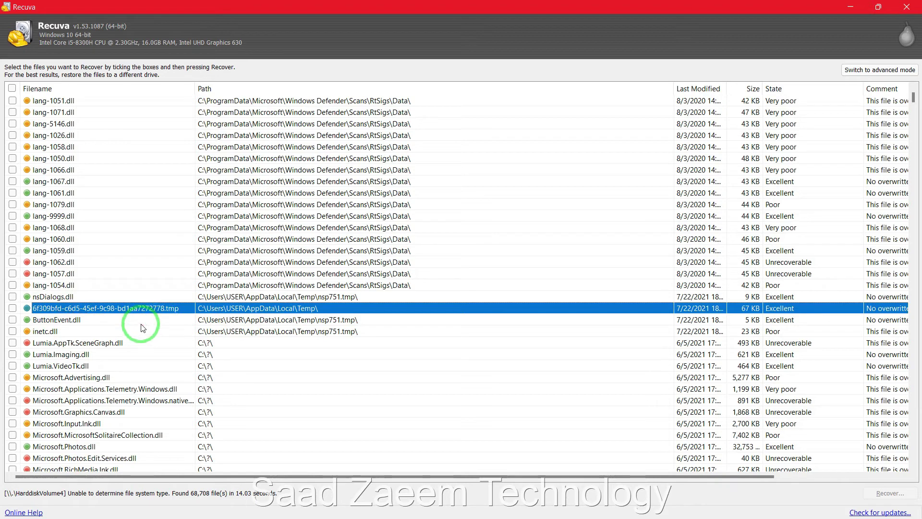
scroll(139, 356, "down", 5)
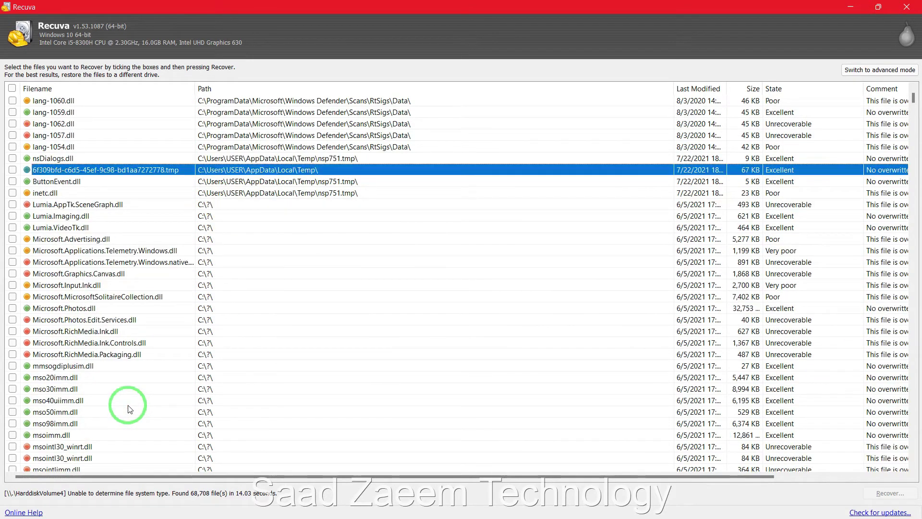
scroll(128, 409, "down", 1)
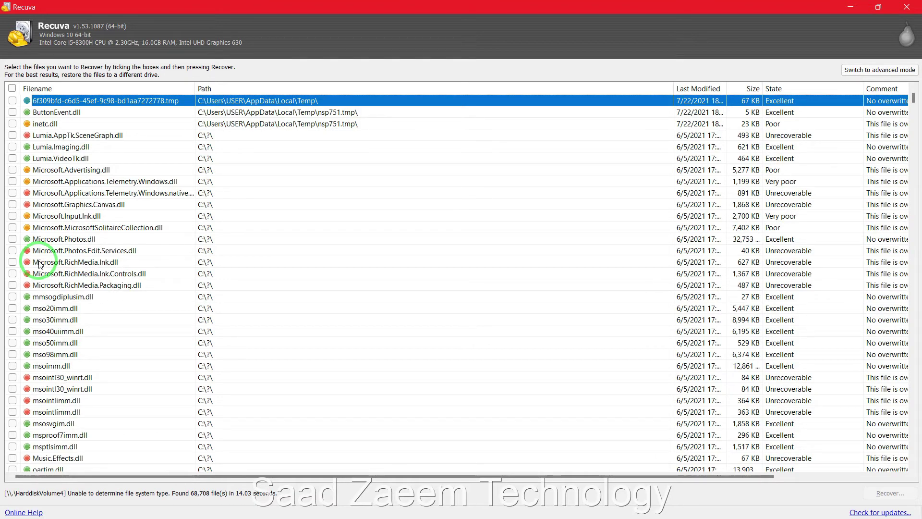
scroll(77, 236, "up", 3)
scroll(63, 211, "down", 5)
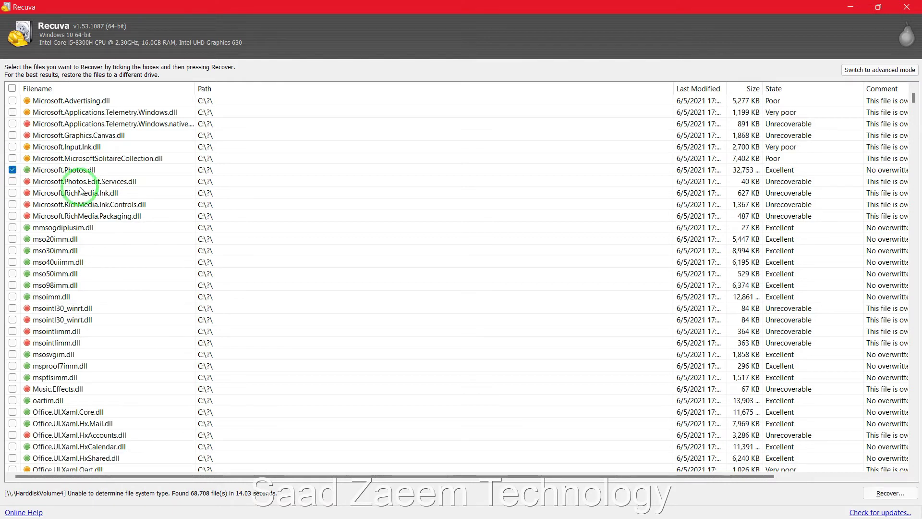
Recover the ticked file with the Desktop chosen as the destination folder.
left_click(885, 493)
double_click(407, 268)
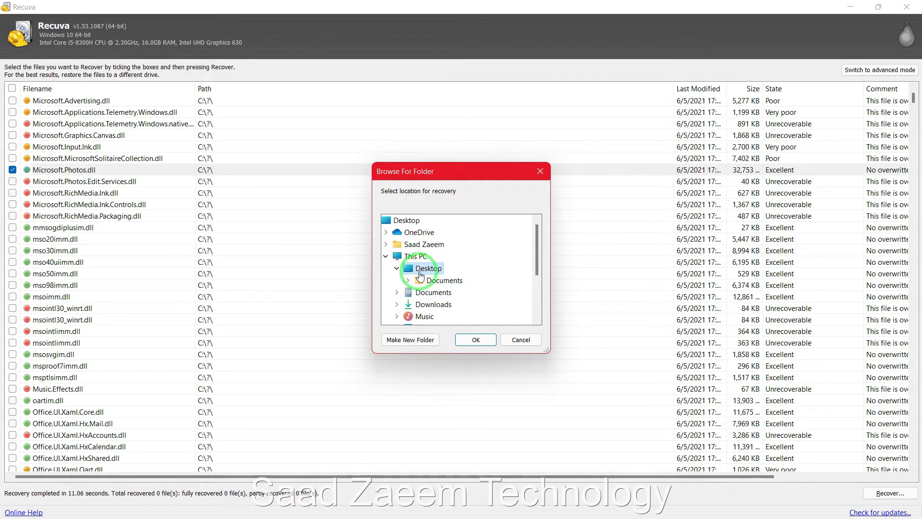
left_click(475, 340)
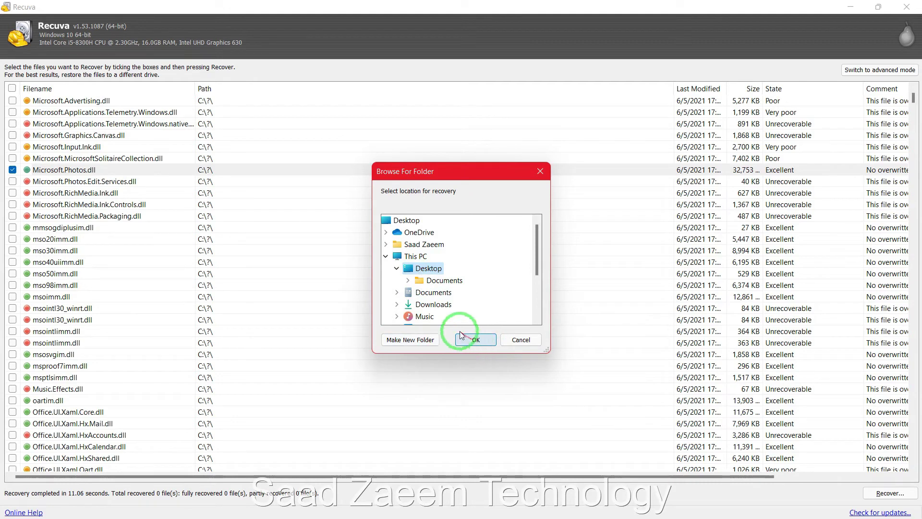
scroll(454, 293, "down", 3)
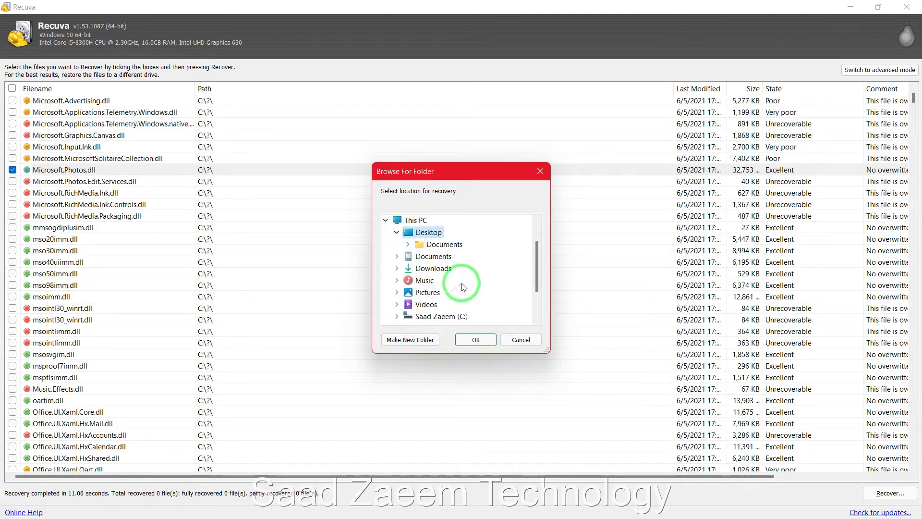
scroll(461, 288, "up", 3)
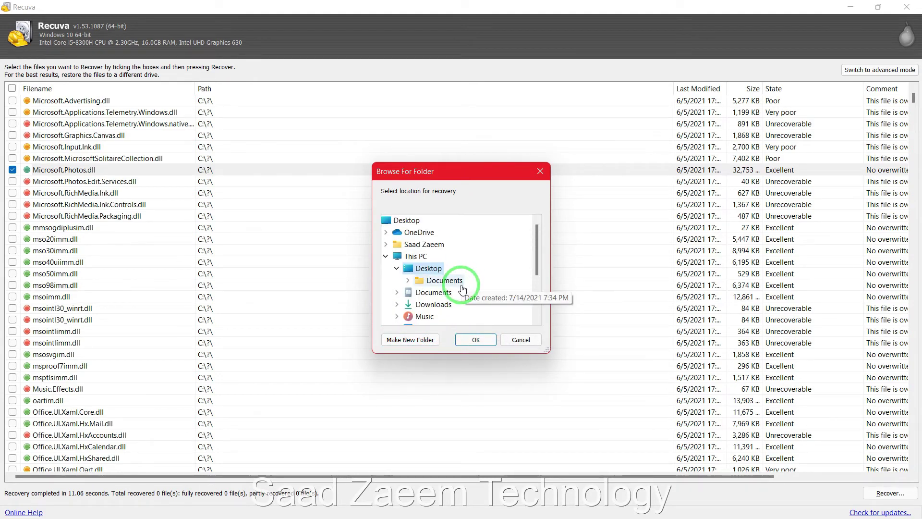
left_click(474, 339)
Accept restoring to the same drive, dismiss the completion report, and minimise Recuva.
left_click_drag(413, 172, 554, 201)
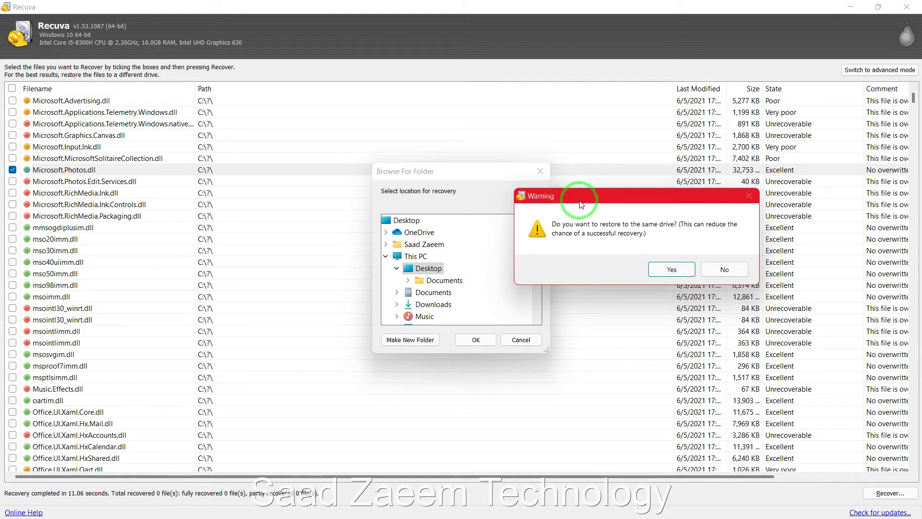
left_click(671, 269)
left_click_drag(425, 137, 442, 113)
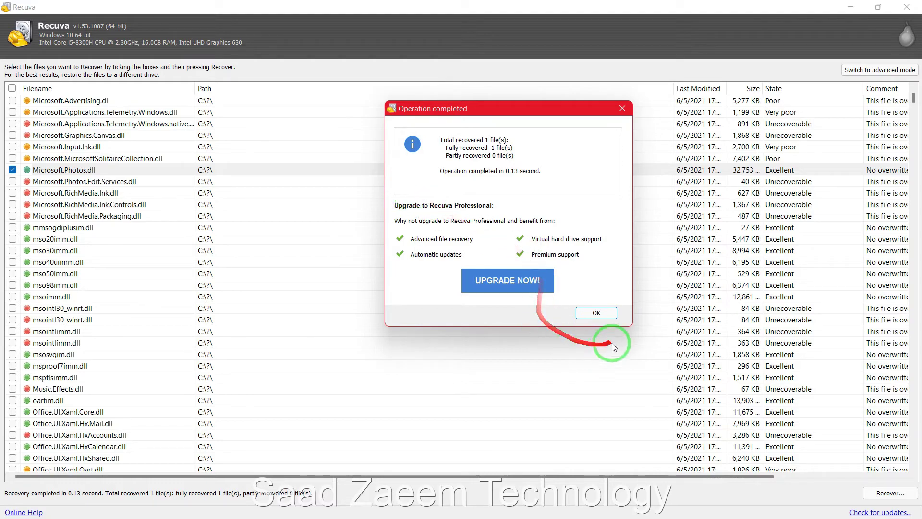
left_click(597, 313)
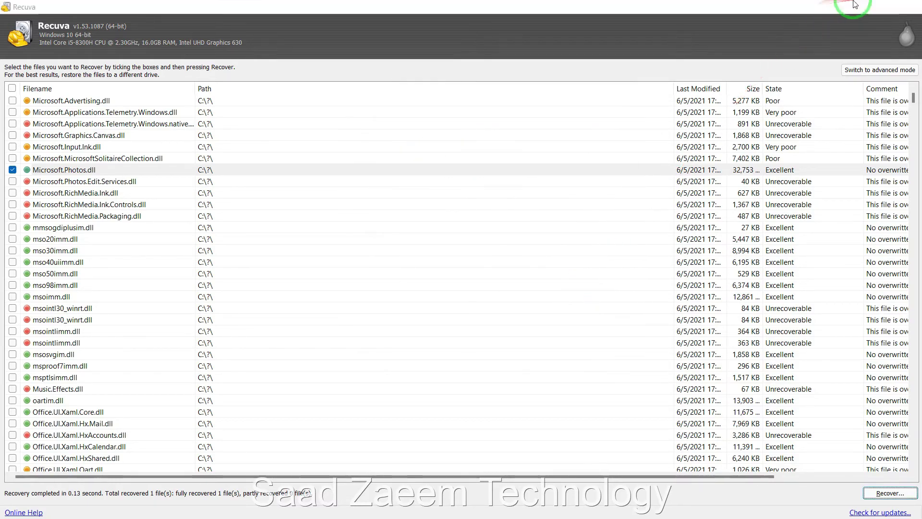
left_click(852, 7)
left_click_drag(91, 93, 94, 90)
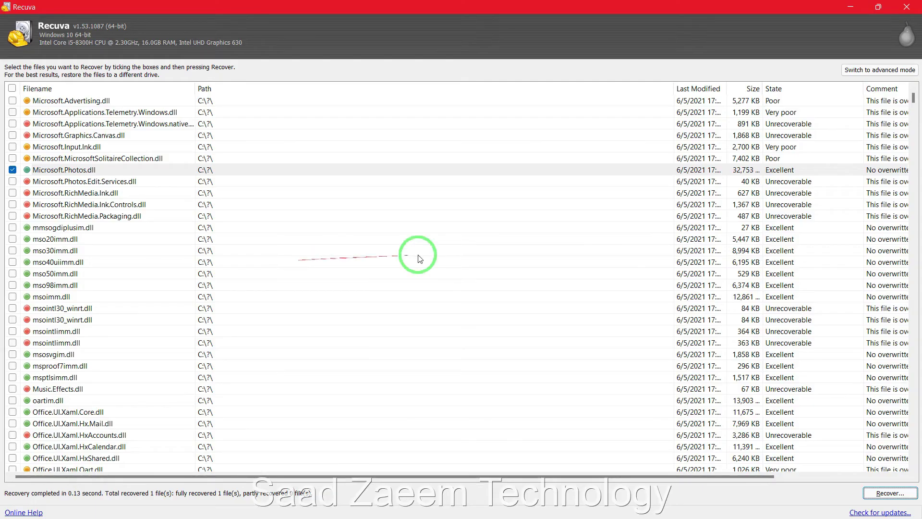
scroll(418, 255, "up", 4)
Widen the Last Modified column to show full dates and times.
scroll(562, 232, "down", 4)
scroll(562, 242, "down", 20)
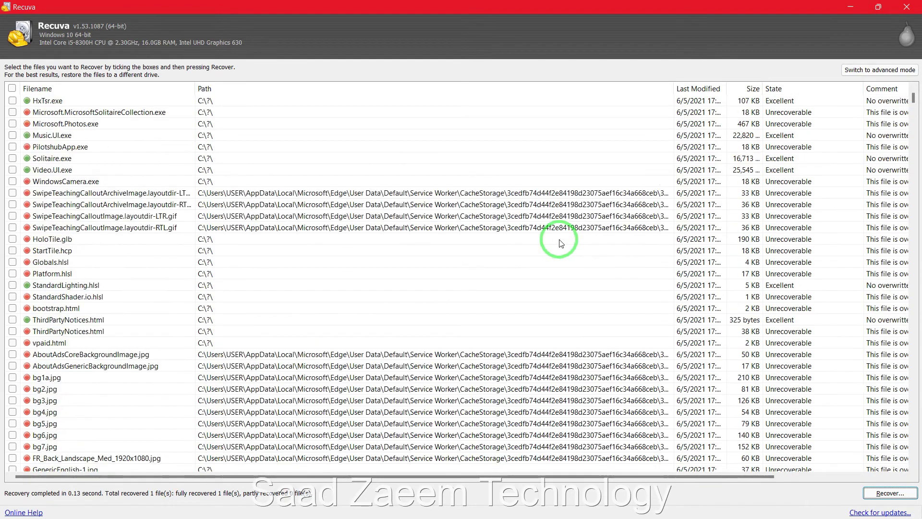
scroll(562, 243, "up", 15)
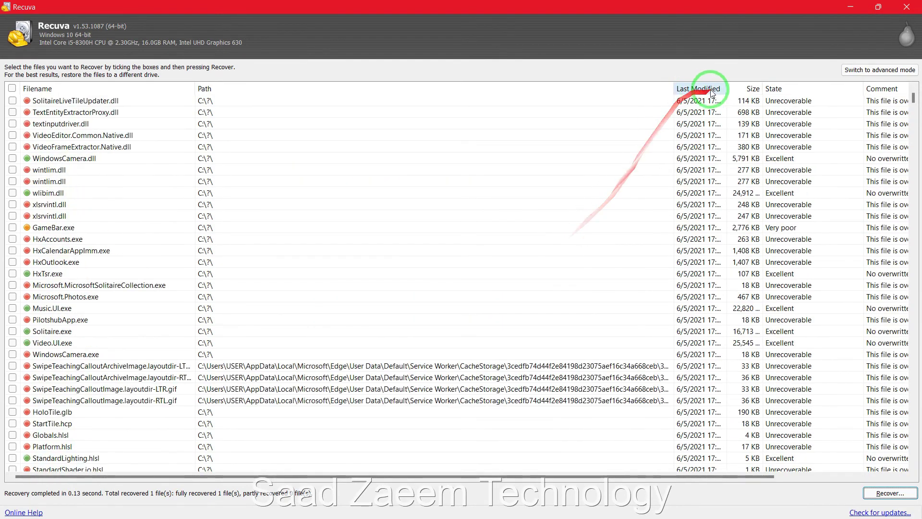
left_click_drag(724, 88, 751, 88)
Sort the scan results by Filename and scroll through the list.
scroll(658, 168, "up", 8)
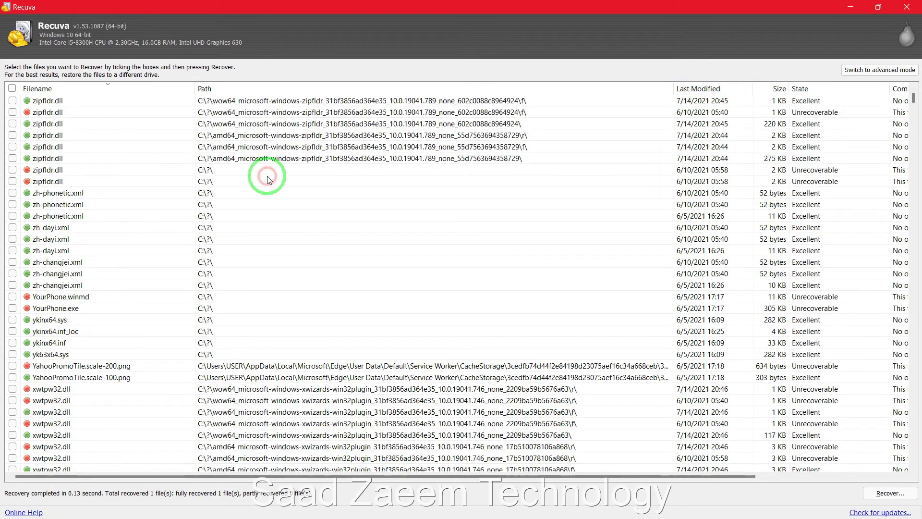
scroll(268, 179, "up", 12)
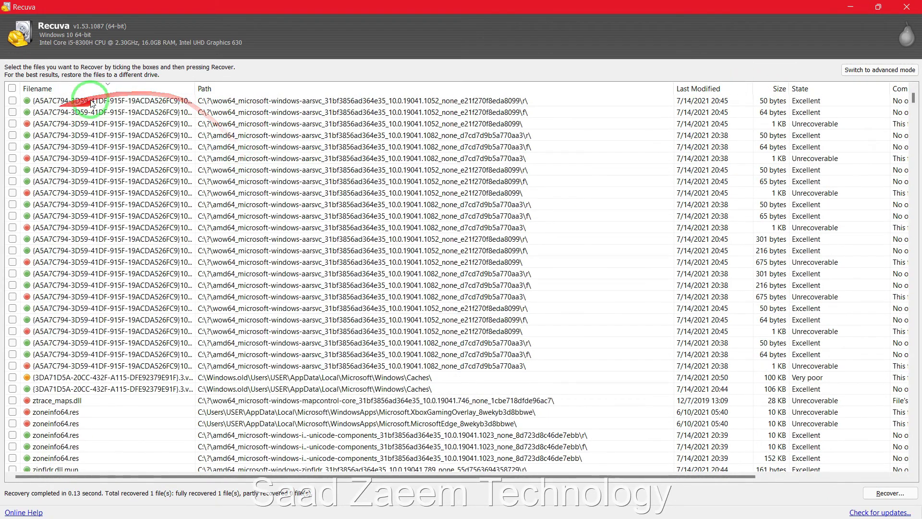
left_click(96, 85)
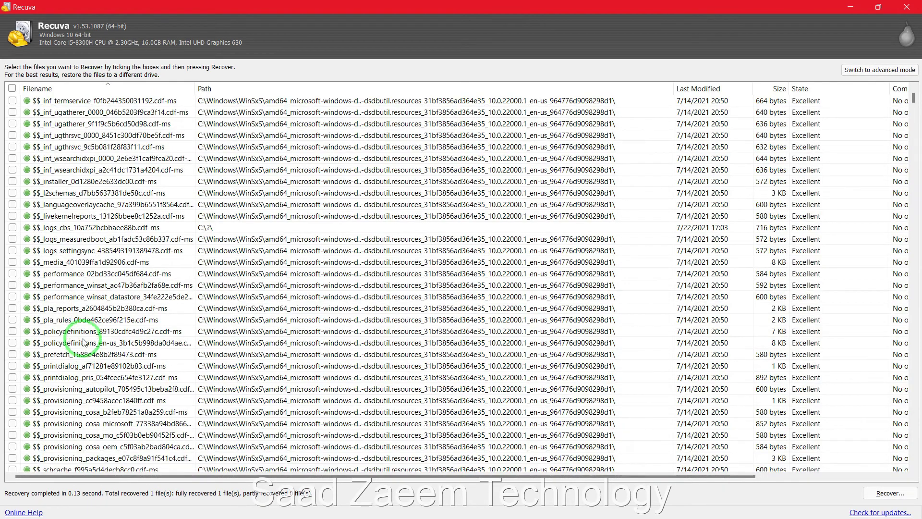
scroll(98, 324, "down", 14)
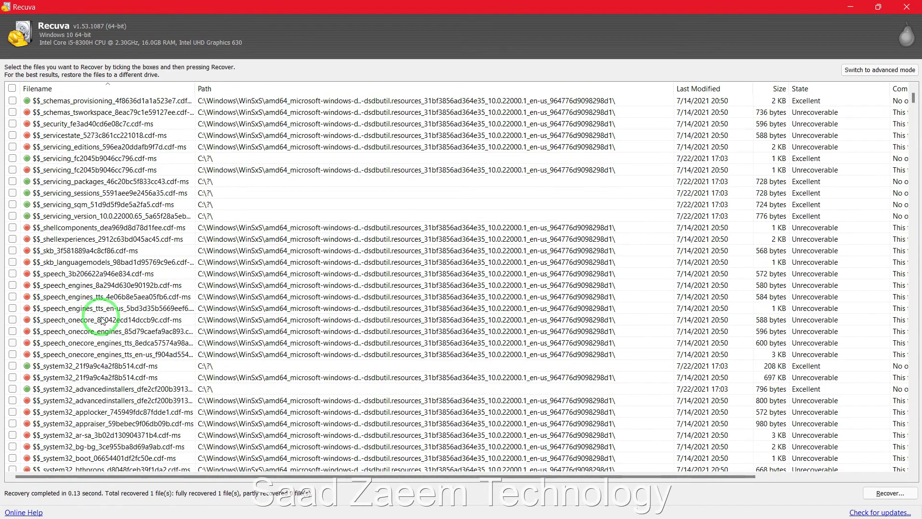
scroll(102, 320, "down", 12)
scroll(102, 321, "down", 5)
scroll(101, 320, "down", 3)
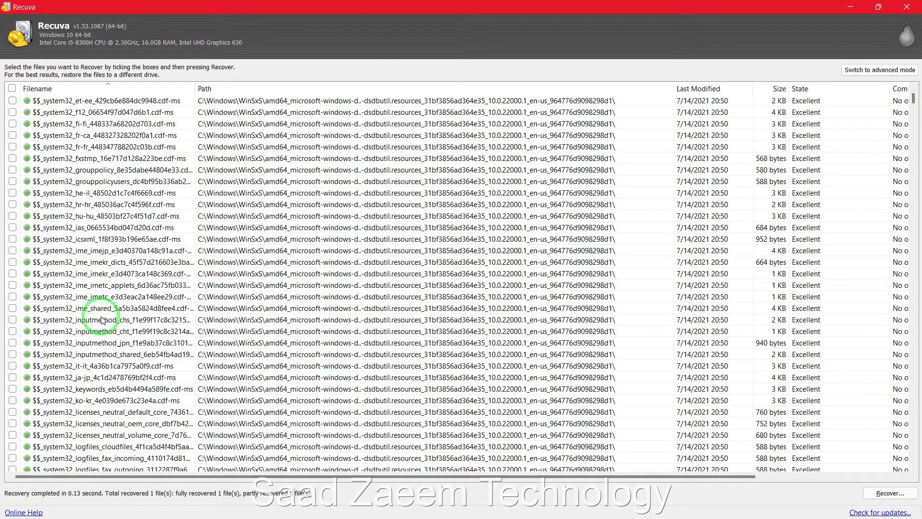
scroll(102, 320, "down", 9)
scroll(102, 320, "down", 7)
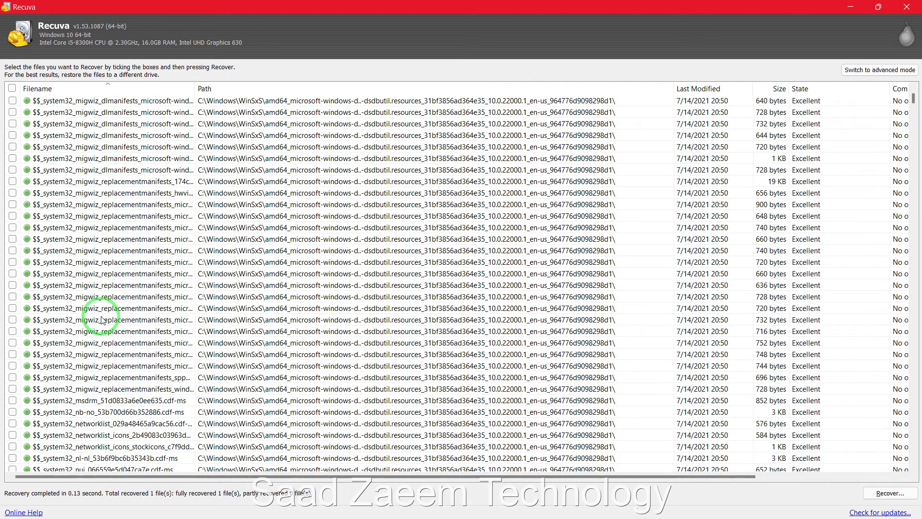
scroll(102, 320, "down", 20)
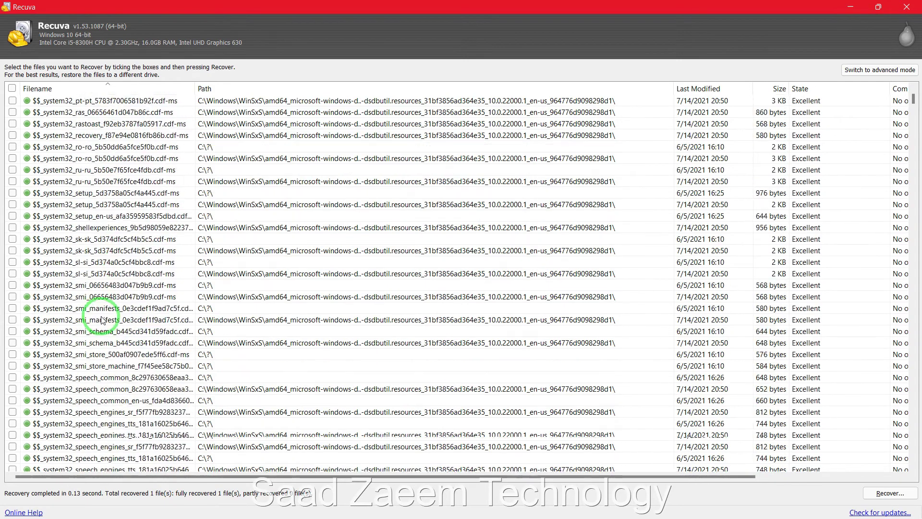
scroll(101, 320, "down", 7)
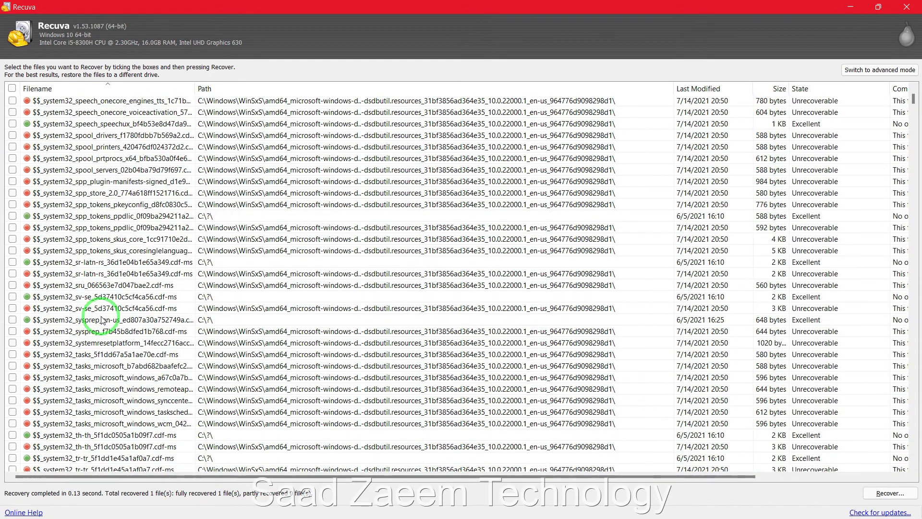
scroll(101, 321, "down", 15)
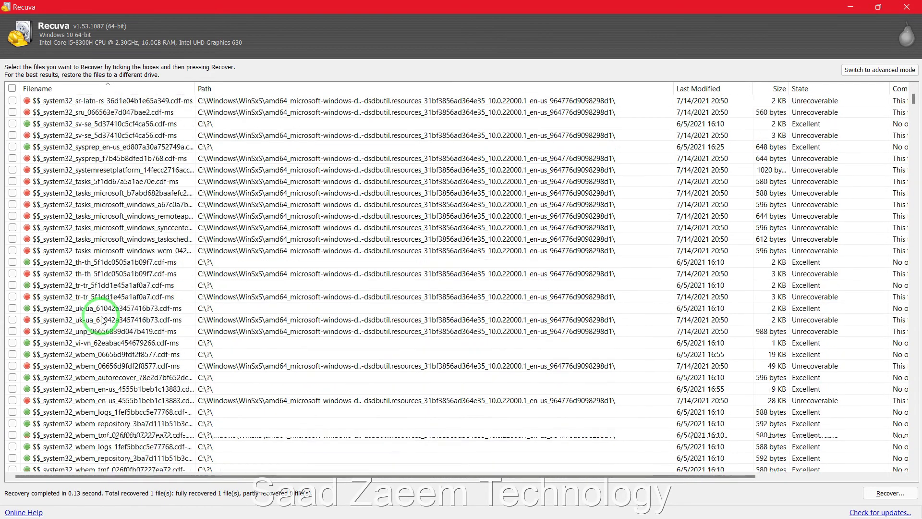
scroll(102, 321, "down", 20)
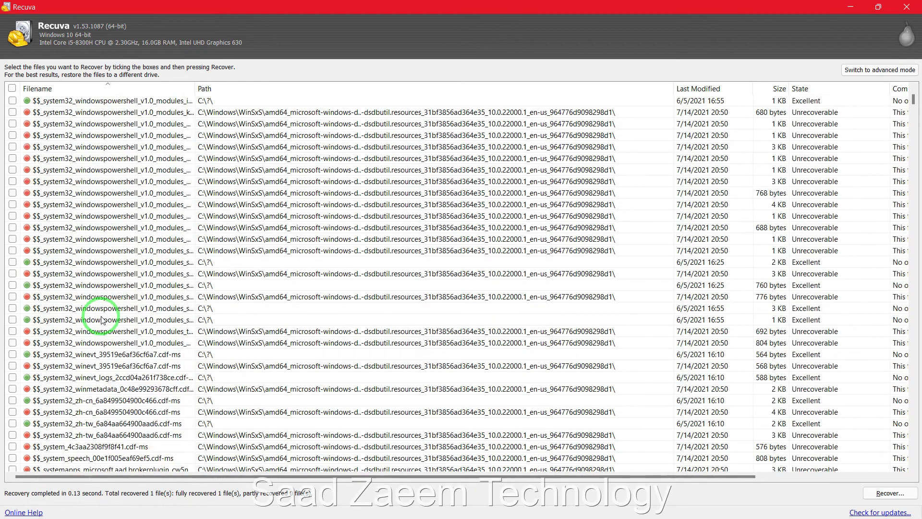
scroll(102, 320, "down", 20)
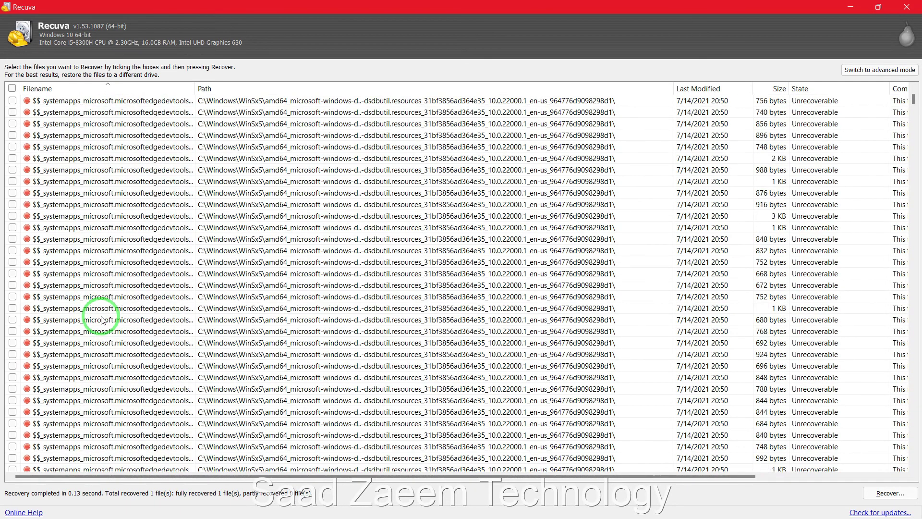
scroll(101, 320, "down", 5)
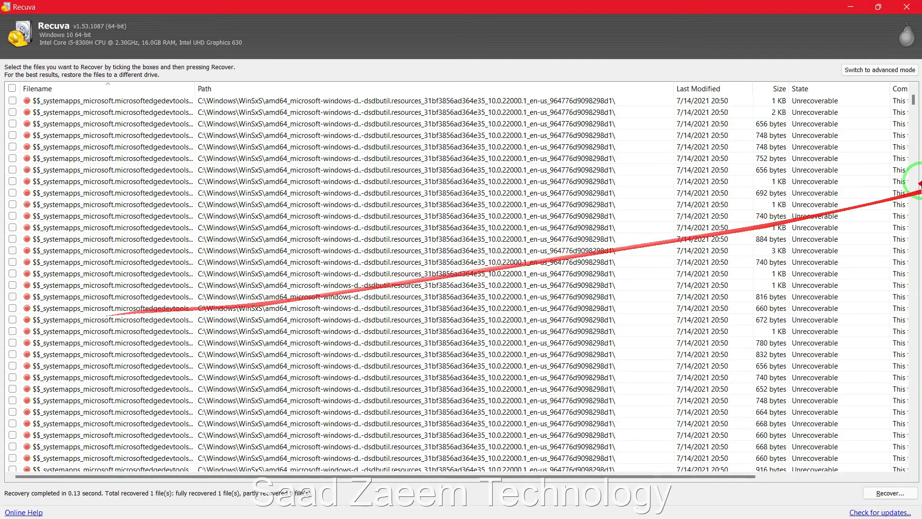
left_click_drag(914, 101, 914, 205)
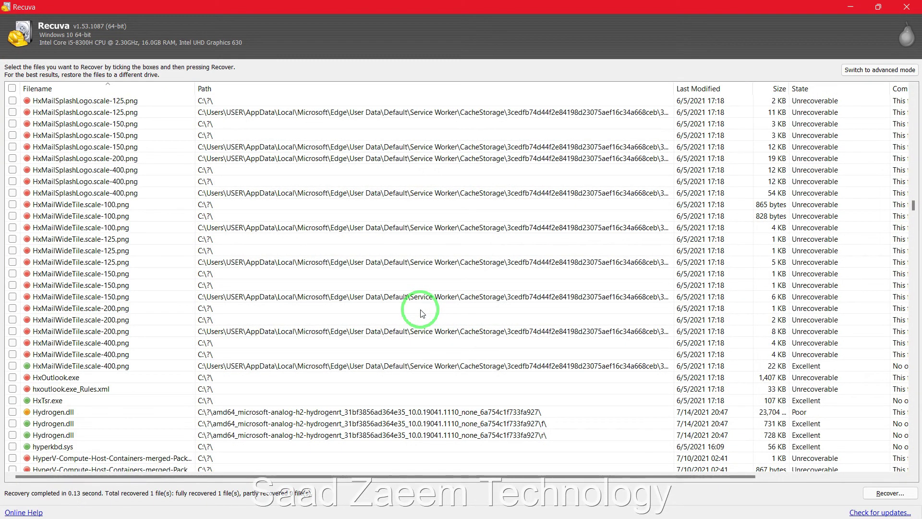
Switch Recuva to advanced mode, keeping All Local Disks as the scan target.
left_click(878, 72)
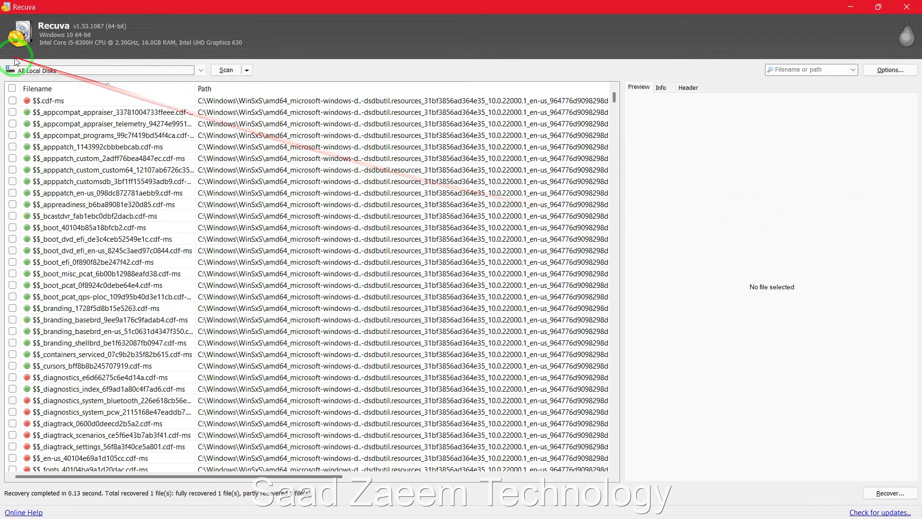
left_click(34, 72)
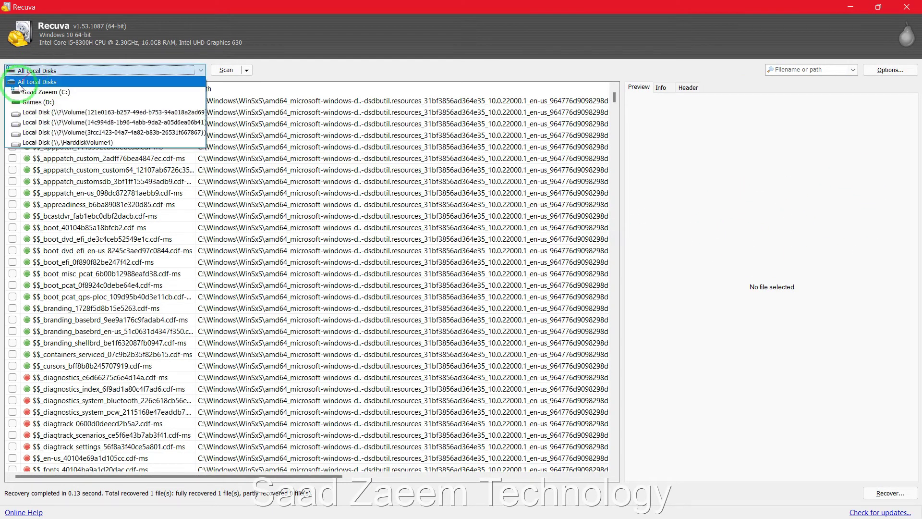
left_click(154, 82)
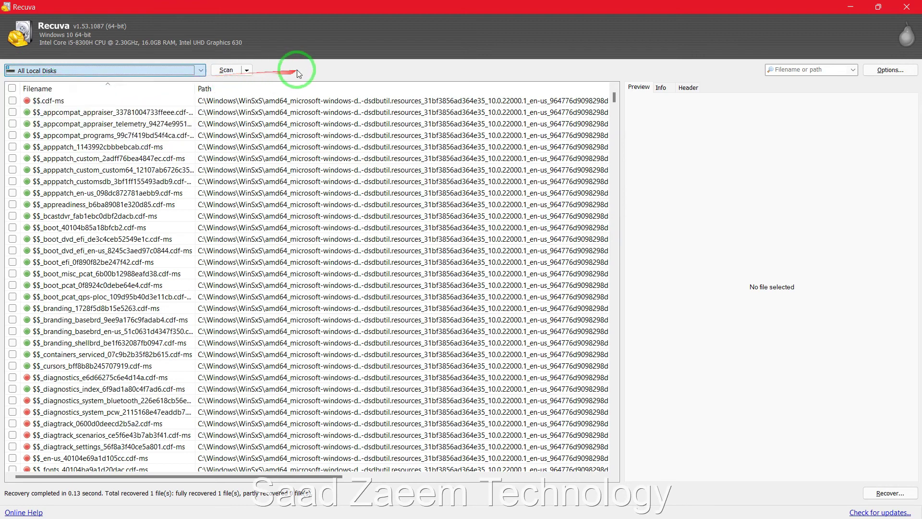
View the Info details of $$_apppatch_custom_2adff76bea4847ec.cdf-ms, then close Recuva.
left_click(17, 161)
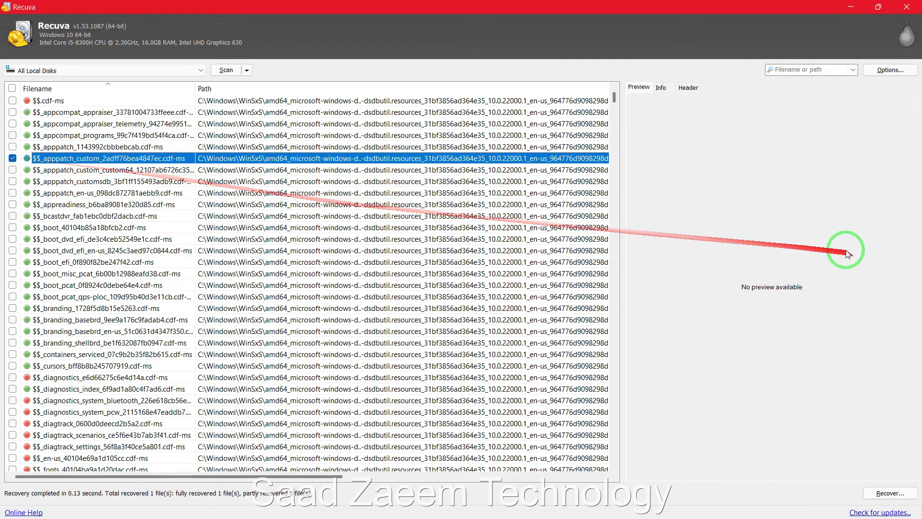
left_click(661, 88)
left_click_drag(845, 260, 623, 89)
left_click(746, 159)
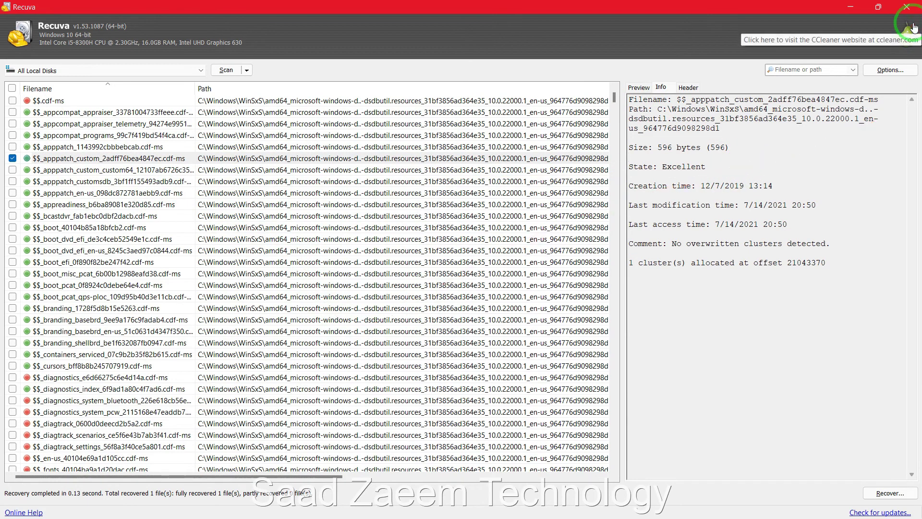
left_click(906, 7)
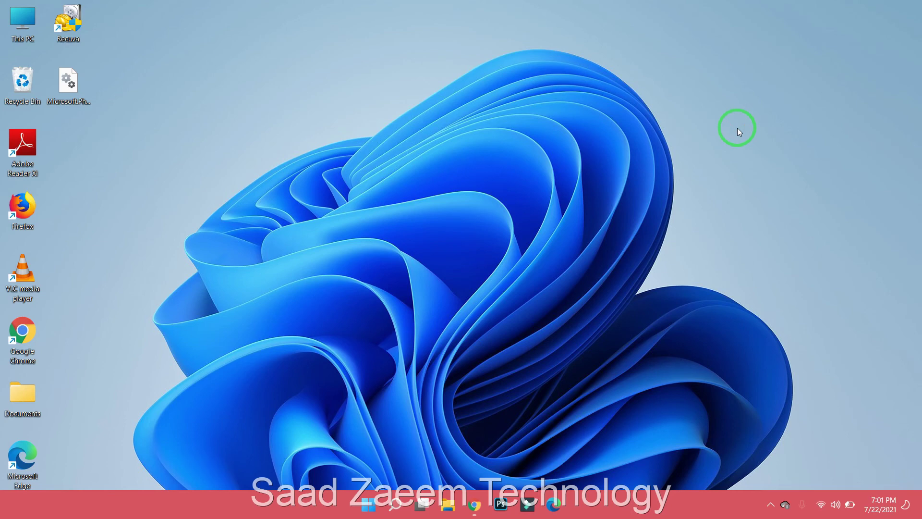